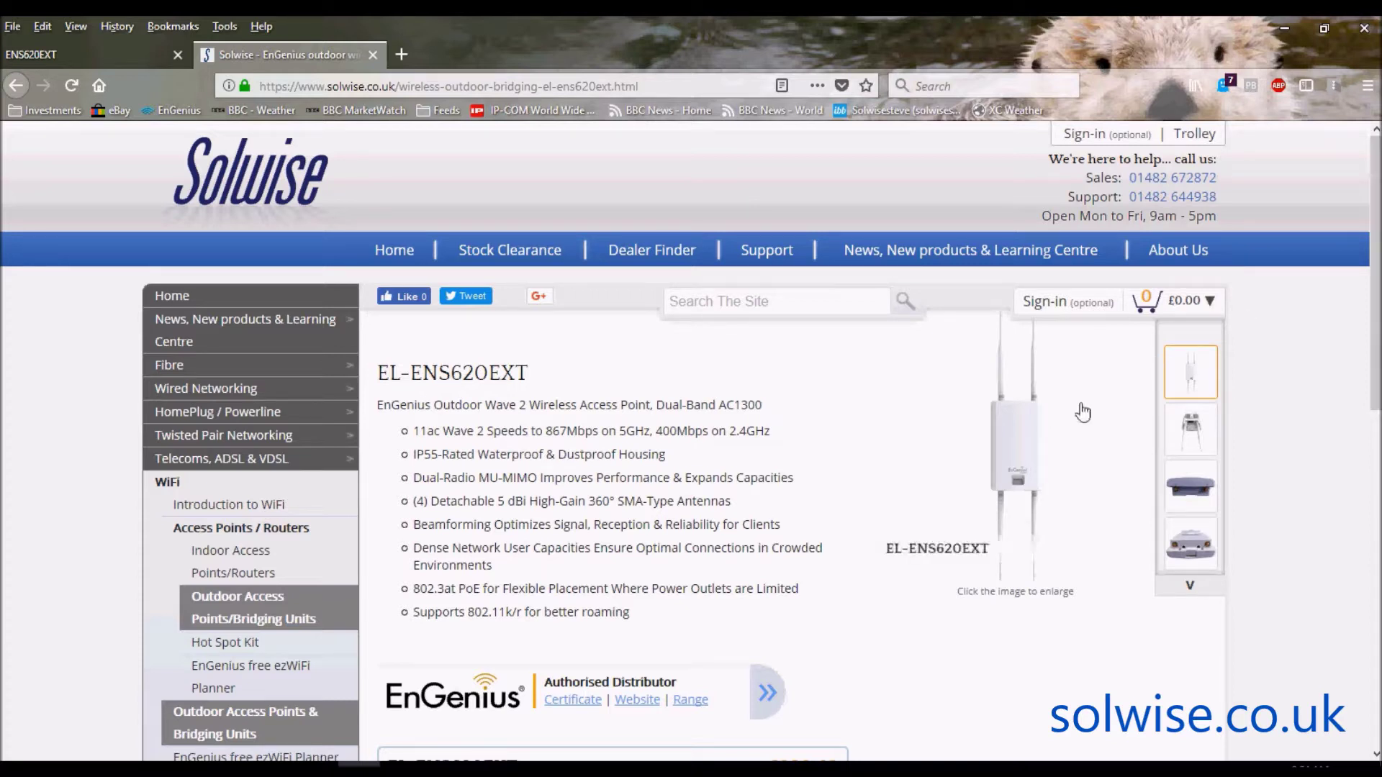
click(1021, 454)
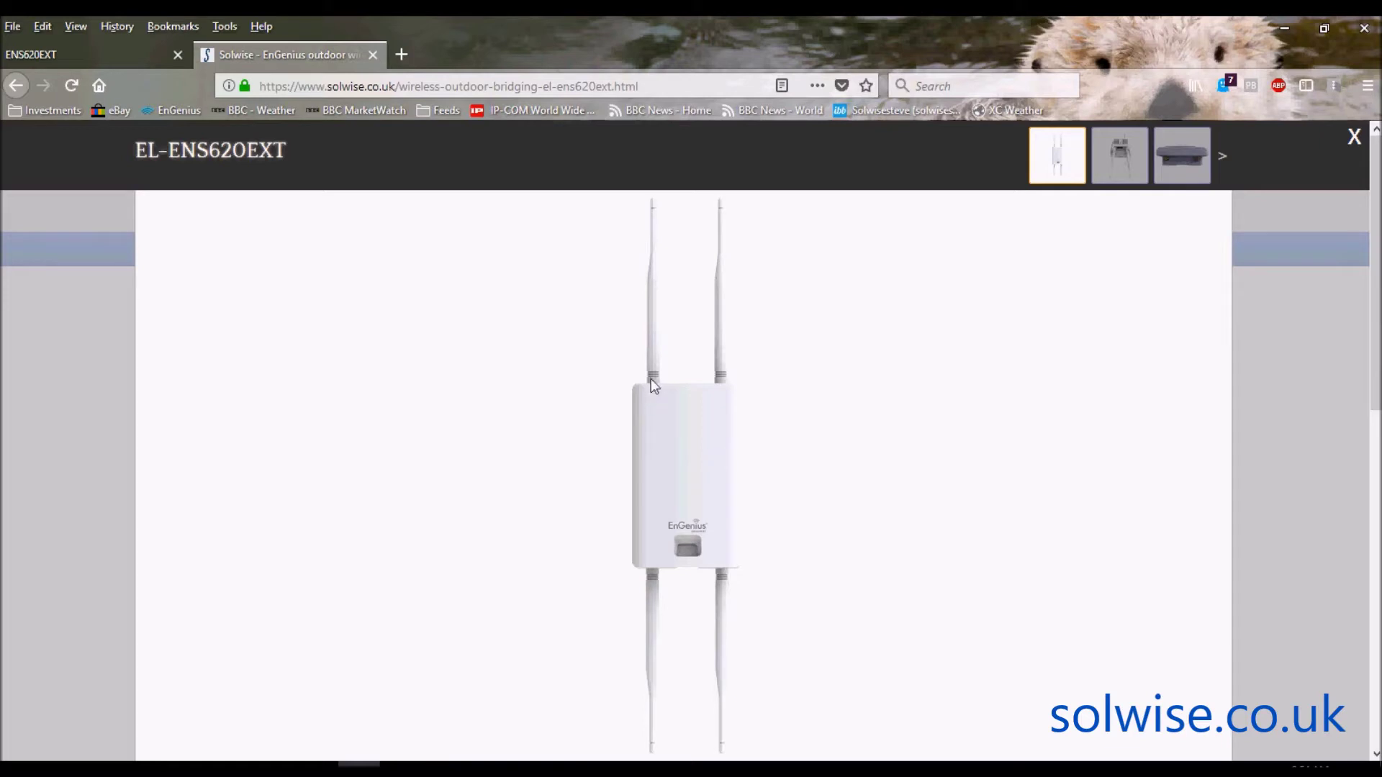
click(1353, 142)
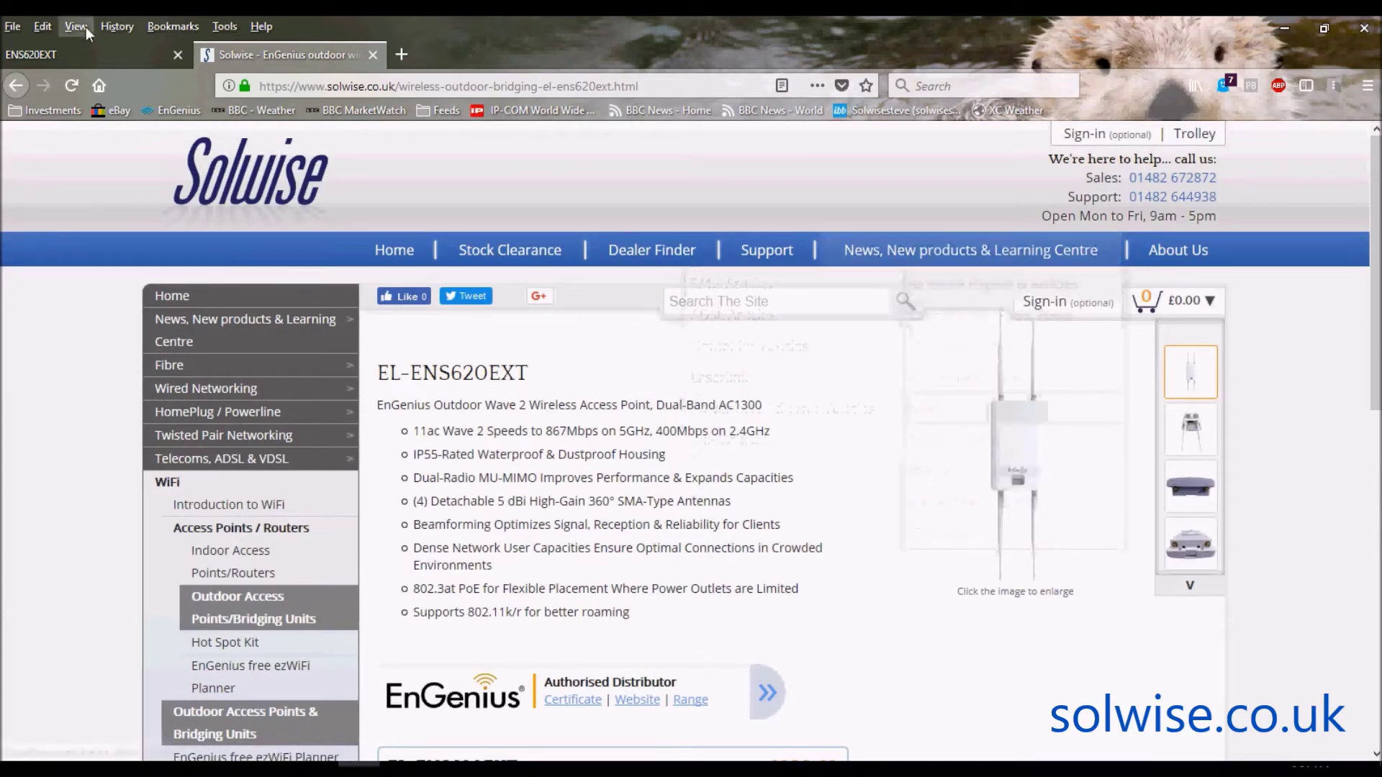
click(85, 53)
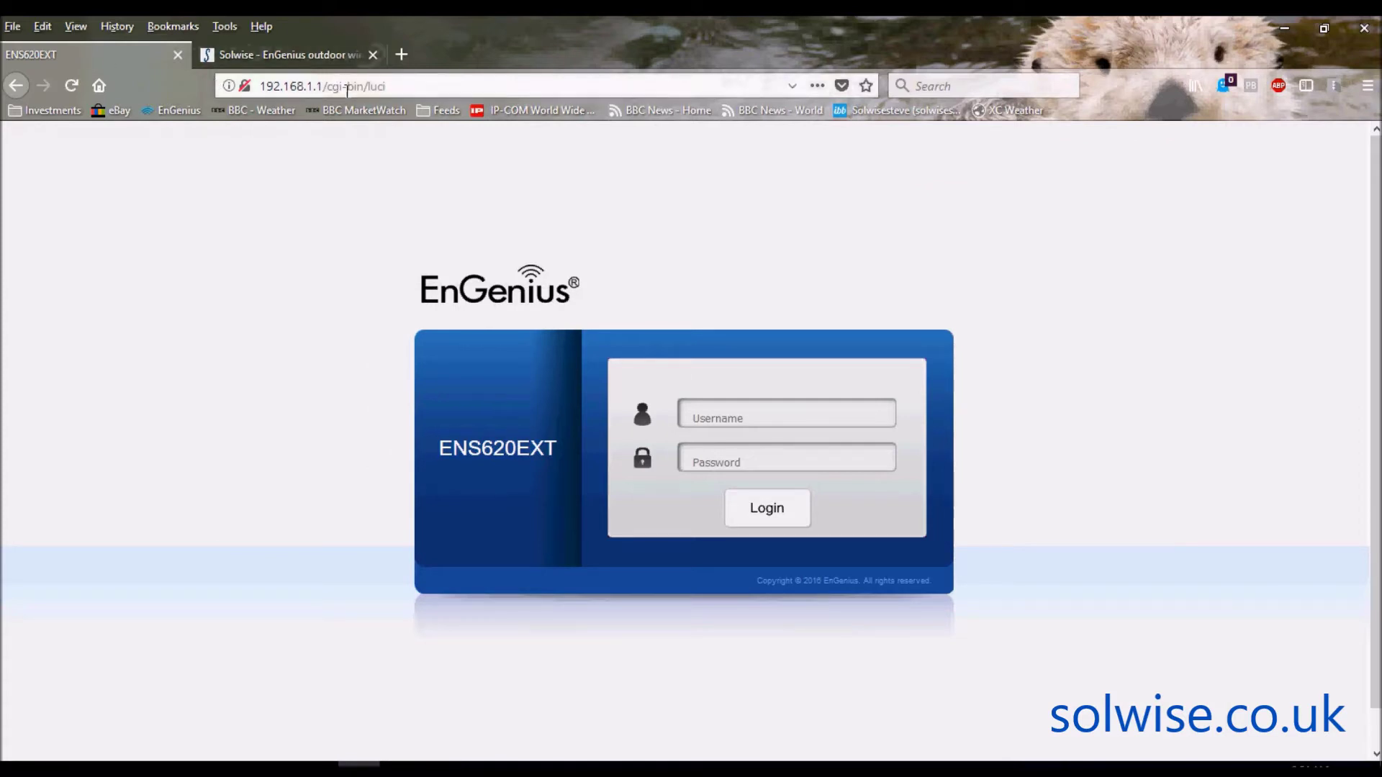
- Log in with the administrator username and password, and decline the browser's save-login offer
click(747, 417)
text(admin)
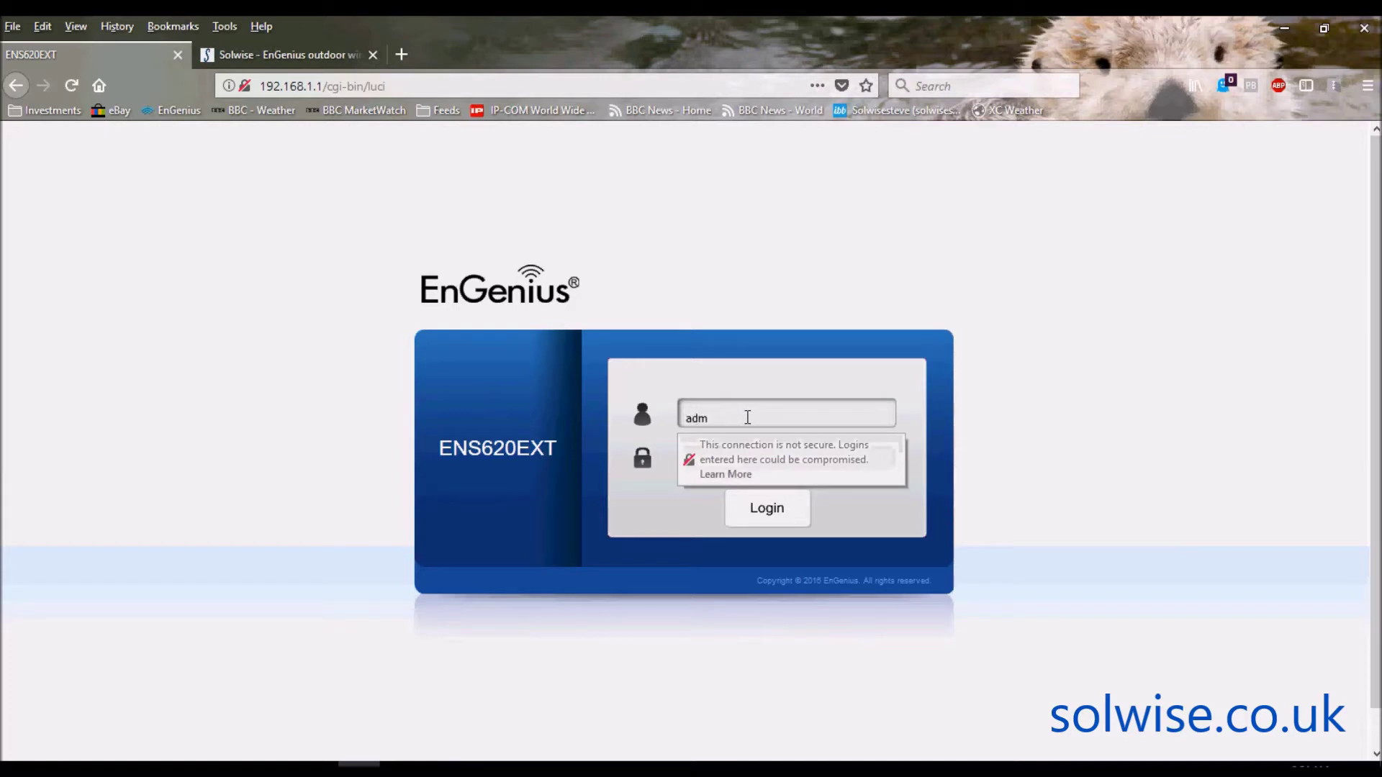
key(Tab)
text(admin)
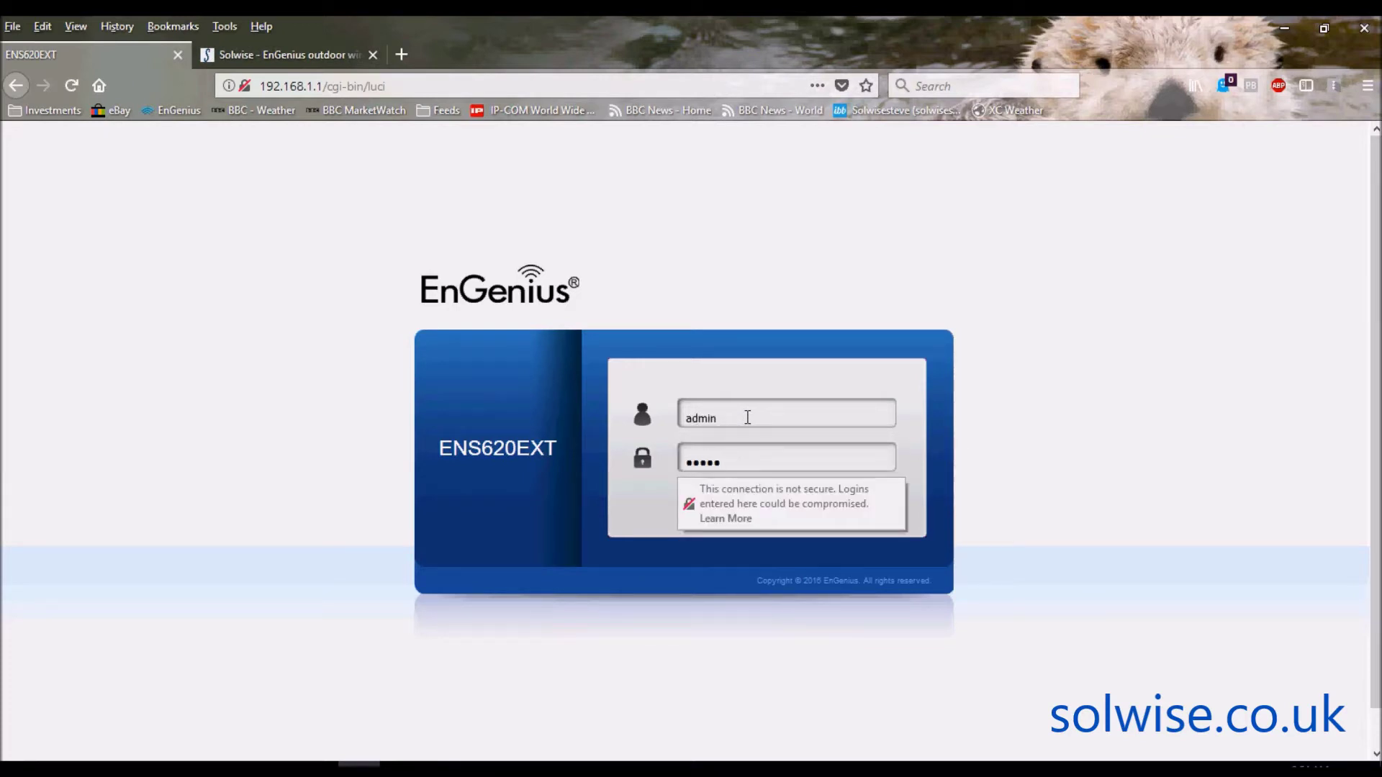
key(Return)
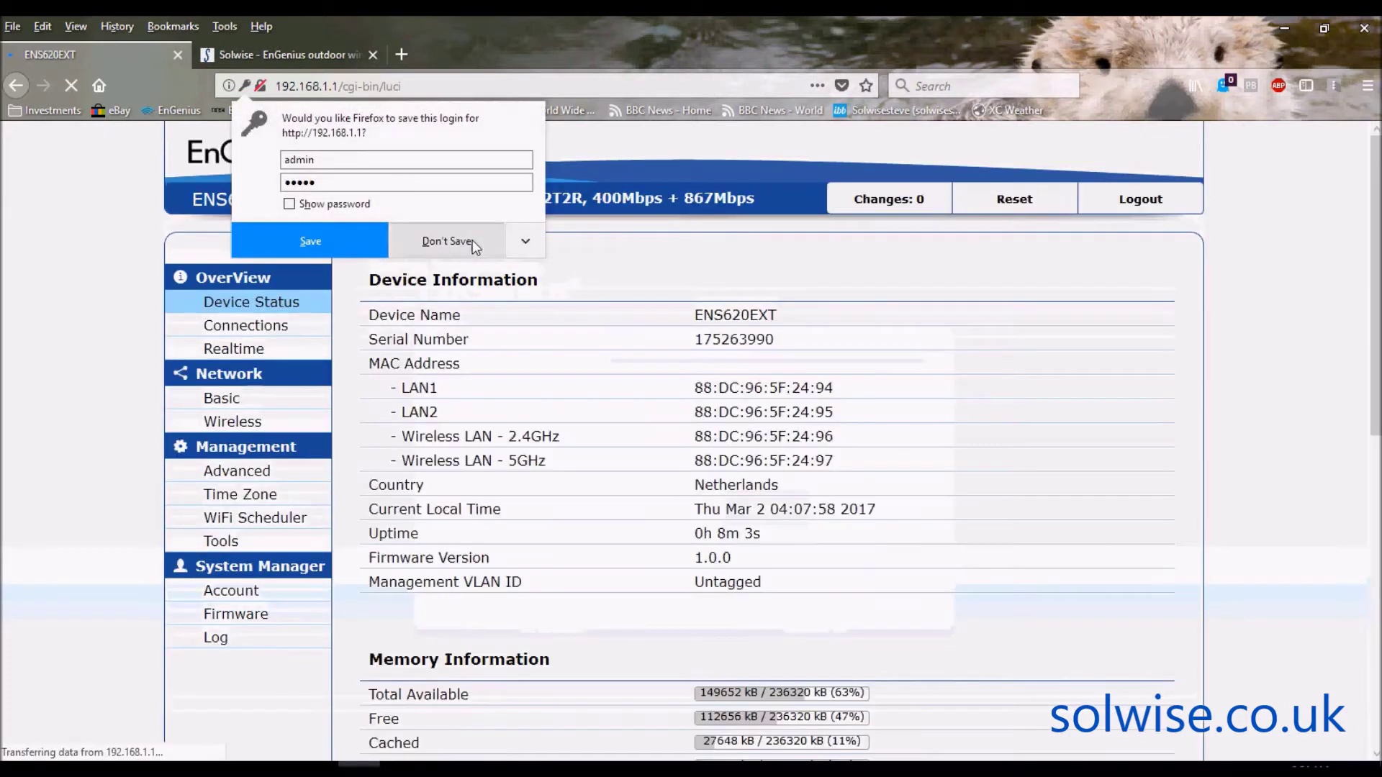
click(472, 240)
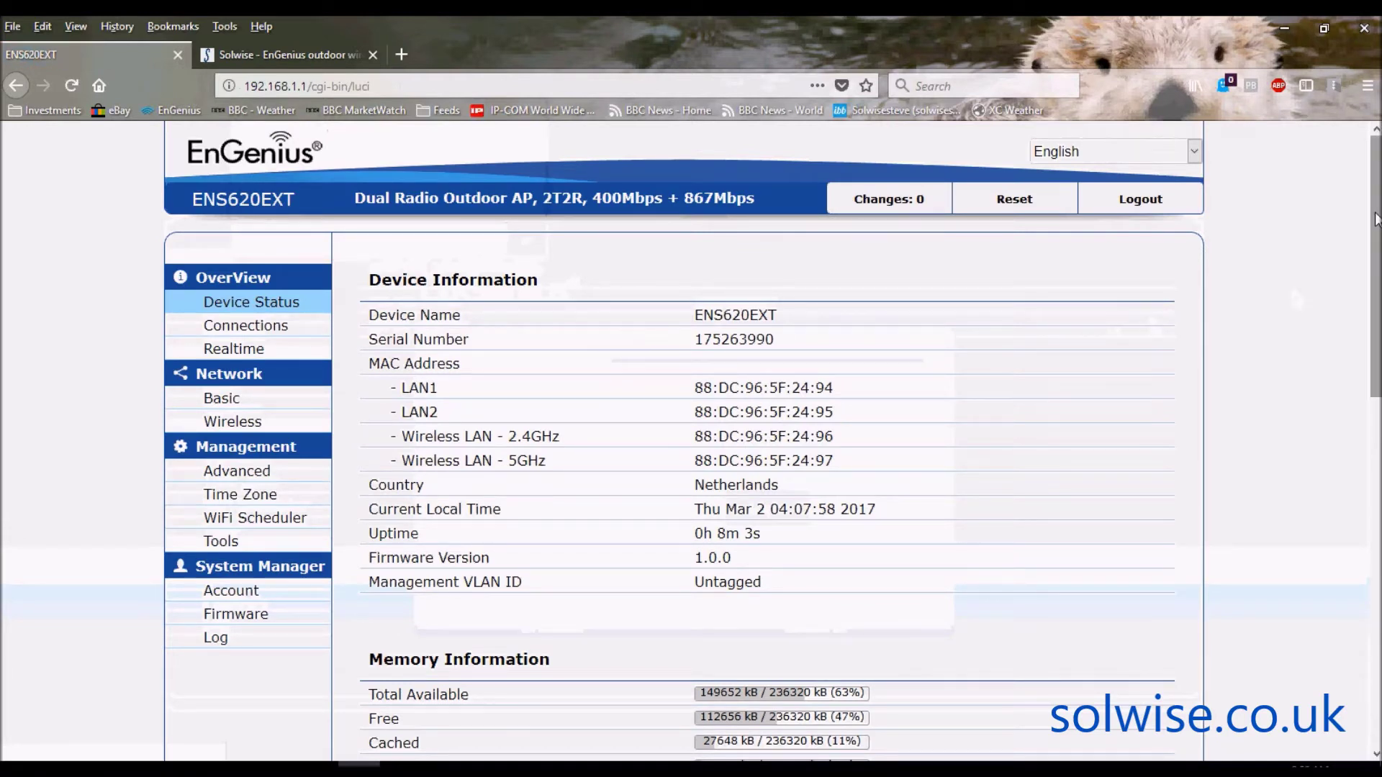
- Scroll through Device Status to review LAN IP 192.168.1.1 and the nine 2.4 GHz SSIDs, then return to the top
drag(1374, 218, 1374, 238)
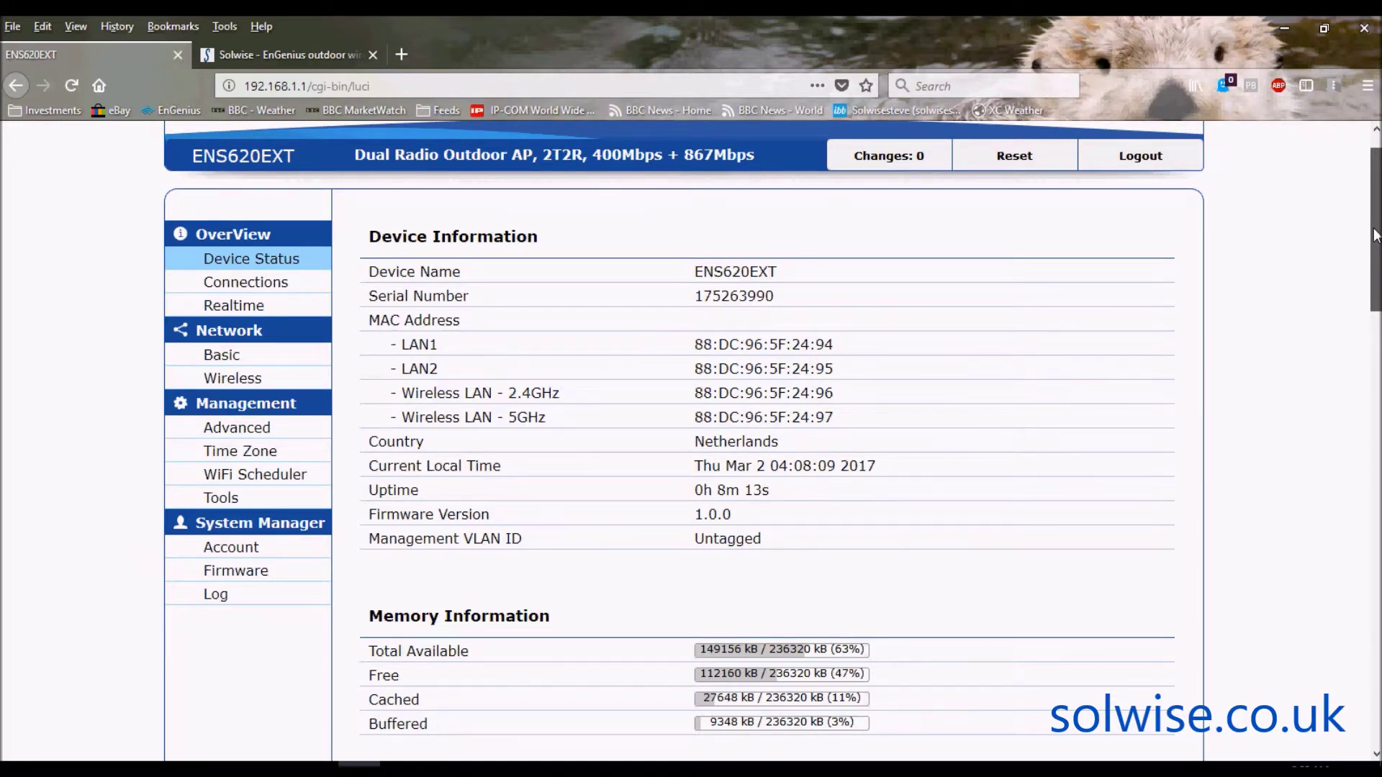
mouse_move(1374, 235)
mouse_down()
mouse_move(1377, 433)
mouse_move(1378, 236)
mouse_up()
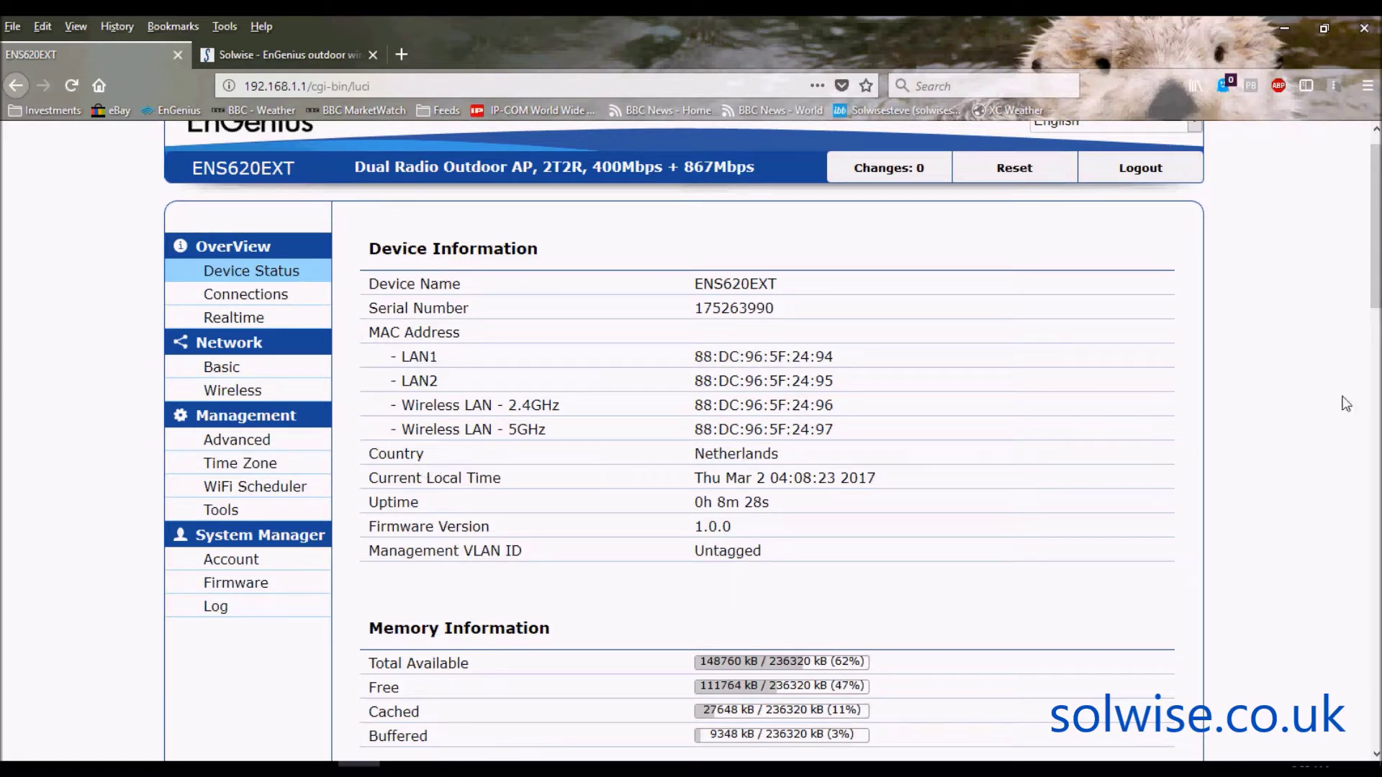
drag(1375, 264, 1376, 528)
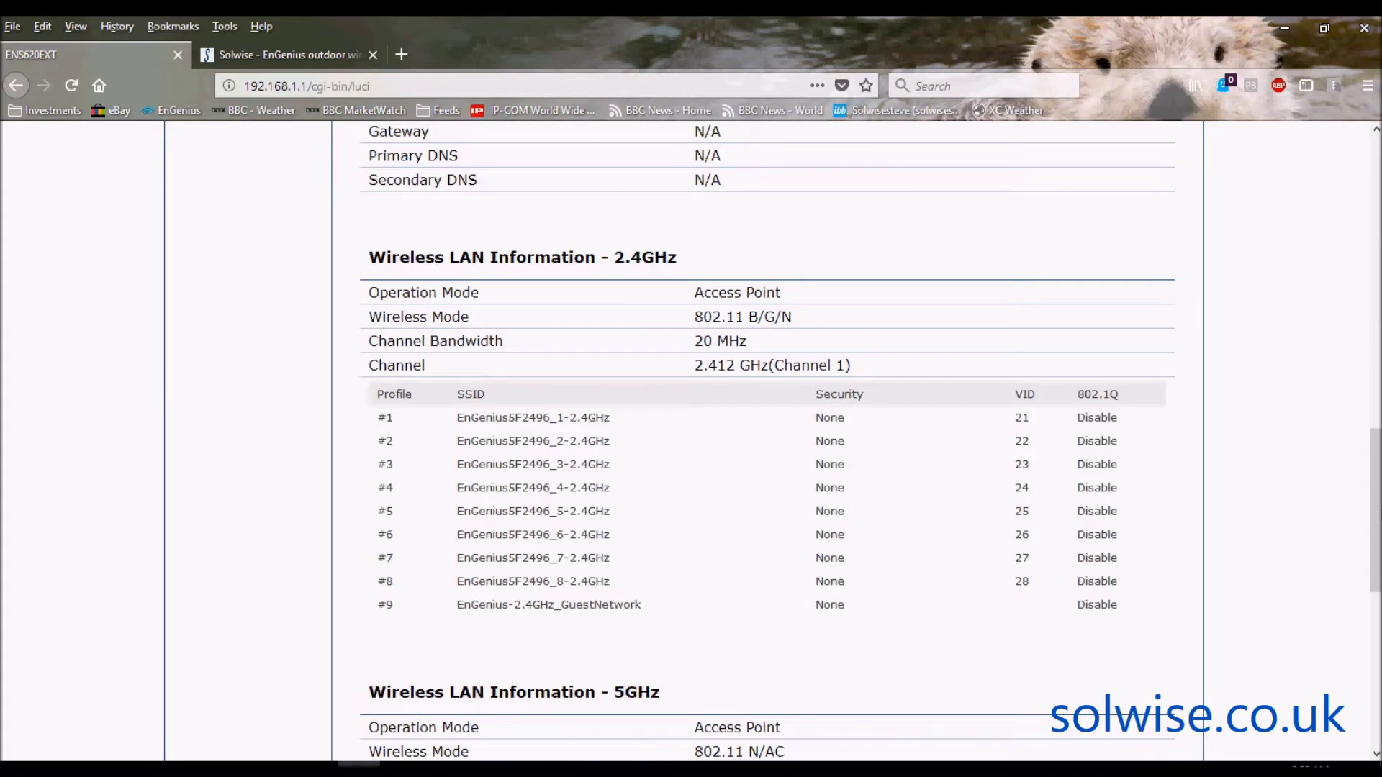
drag(1375, 510, 1375, 215)
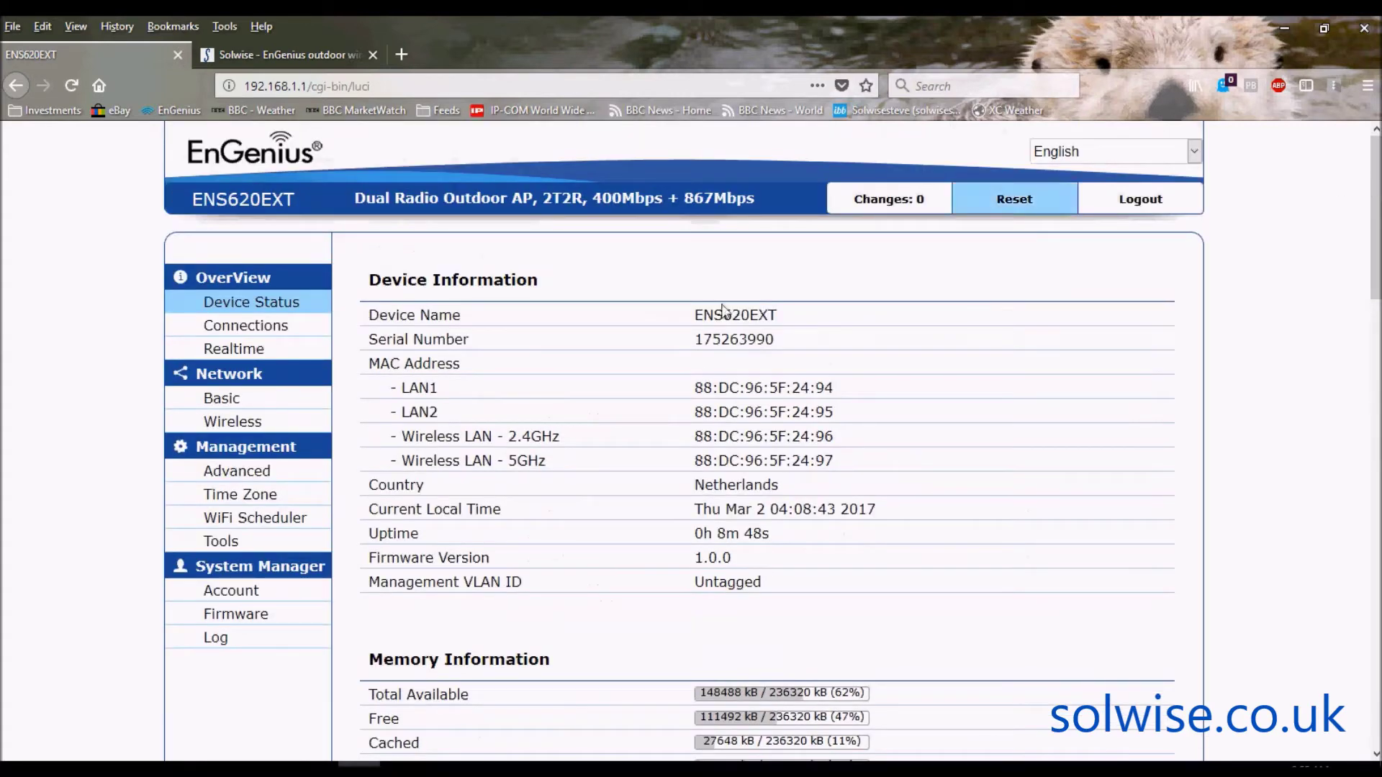
- Review Network Basic settings (static IP 192.168.1.1, IPv6), then go to Wireless settings
click(222, 407)
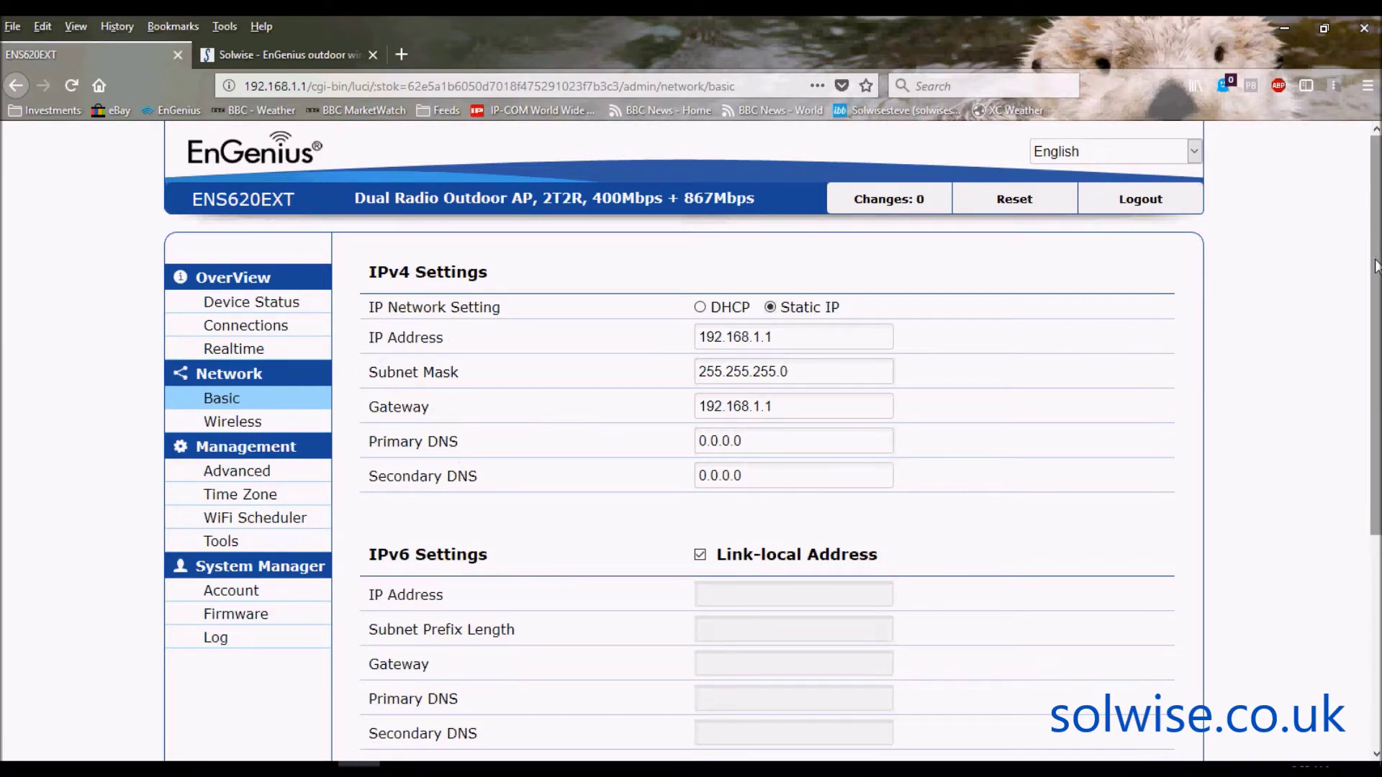
drag(1375, 266, 1374, 290)
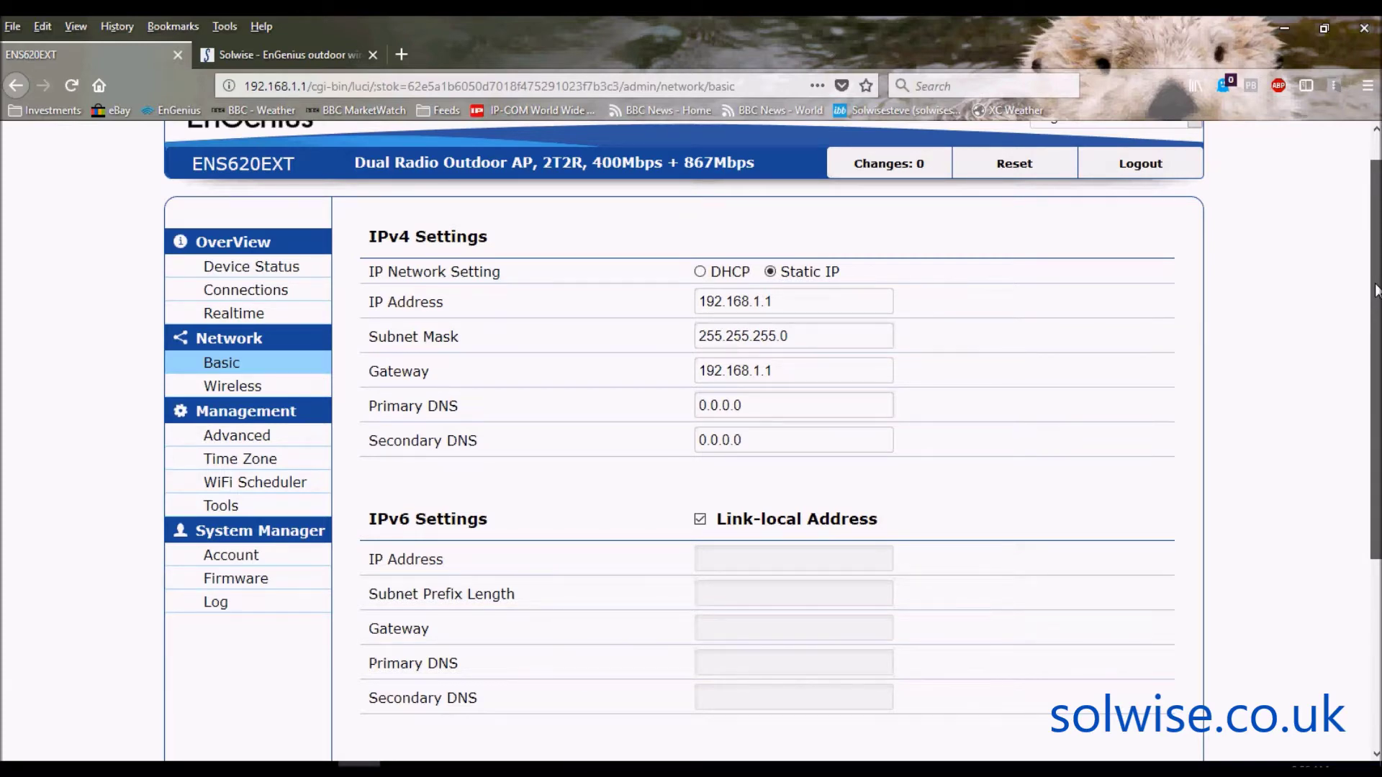
drag(1375, 290, 1376, 247)
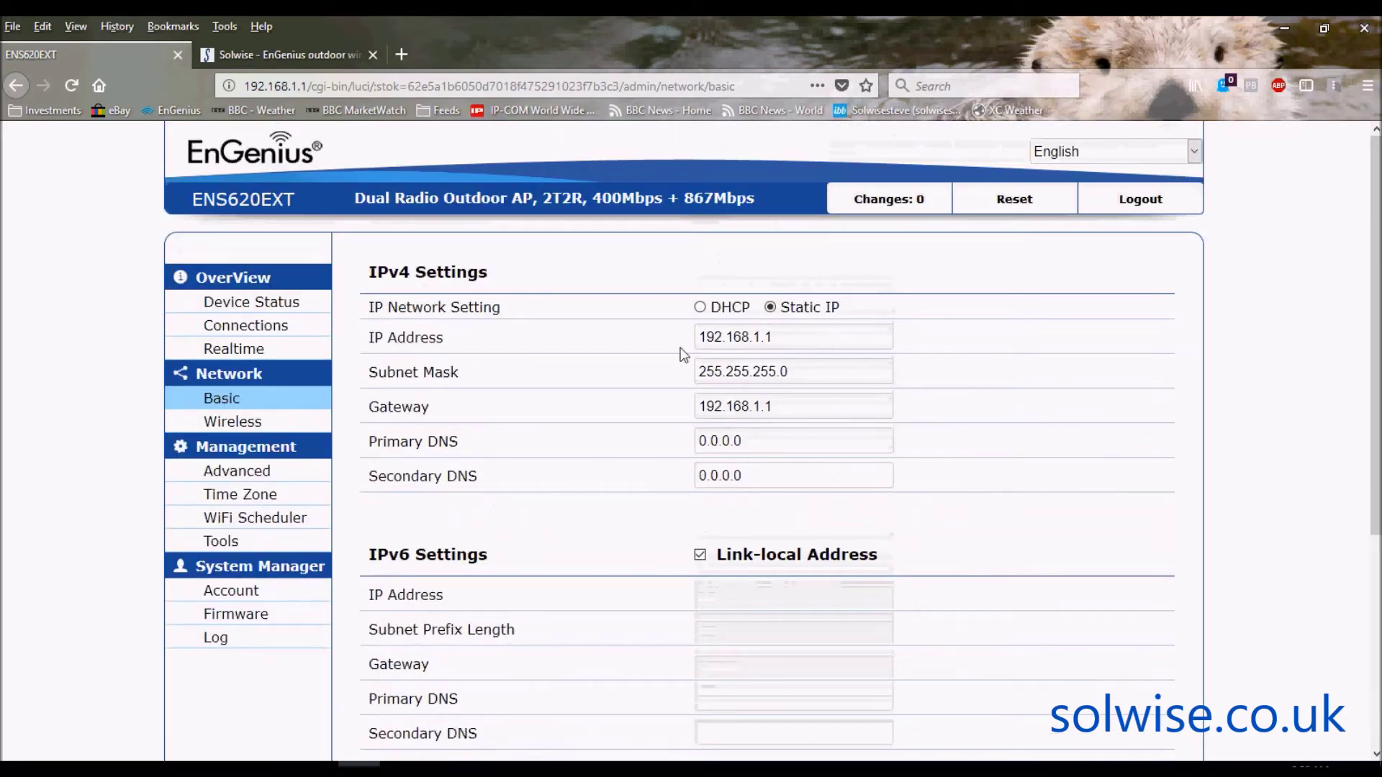
click(238, 426)
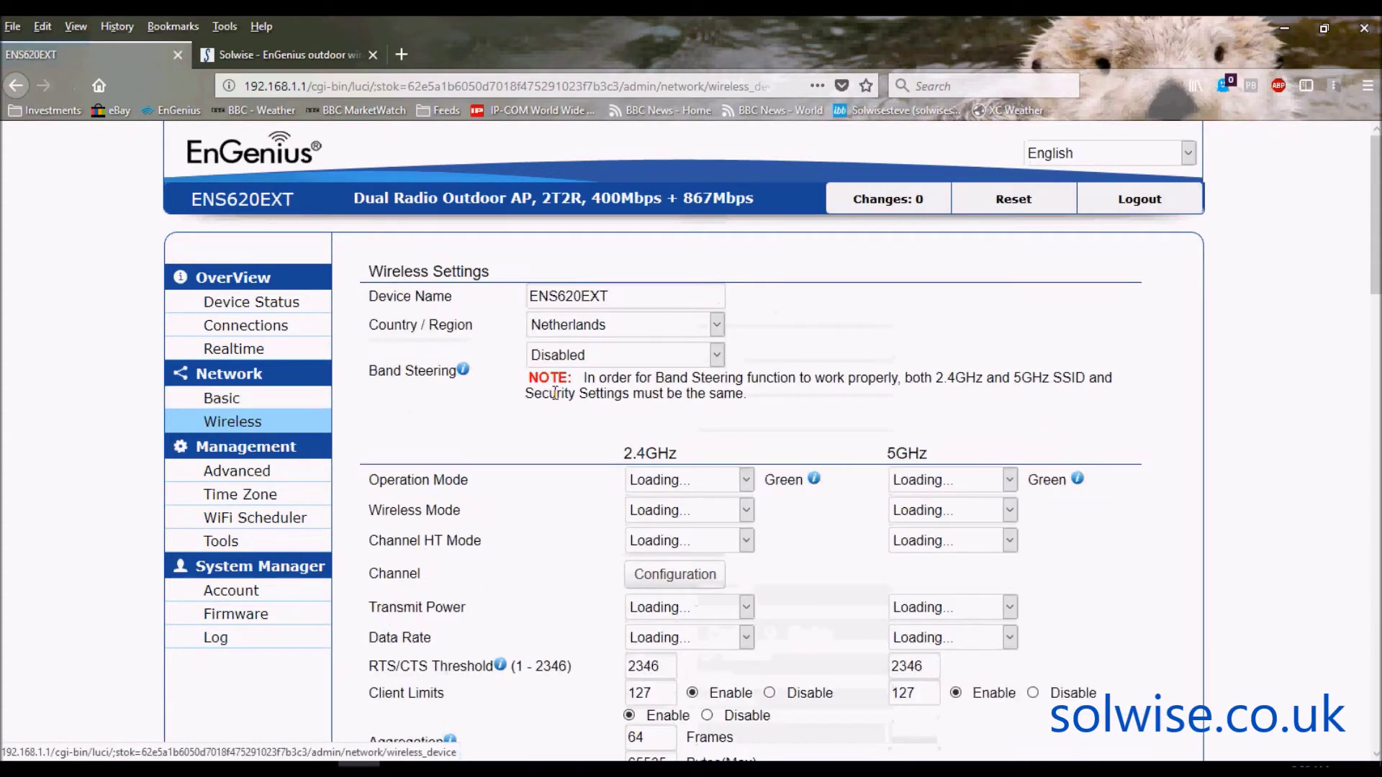
- Change Country / Region from Netherlands to United Kingdom and accept the channel-revert warning
click(717, 326)
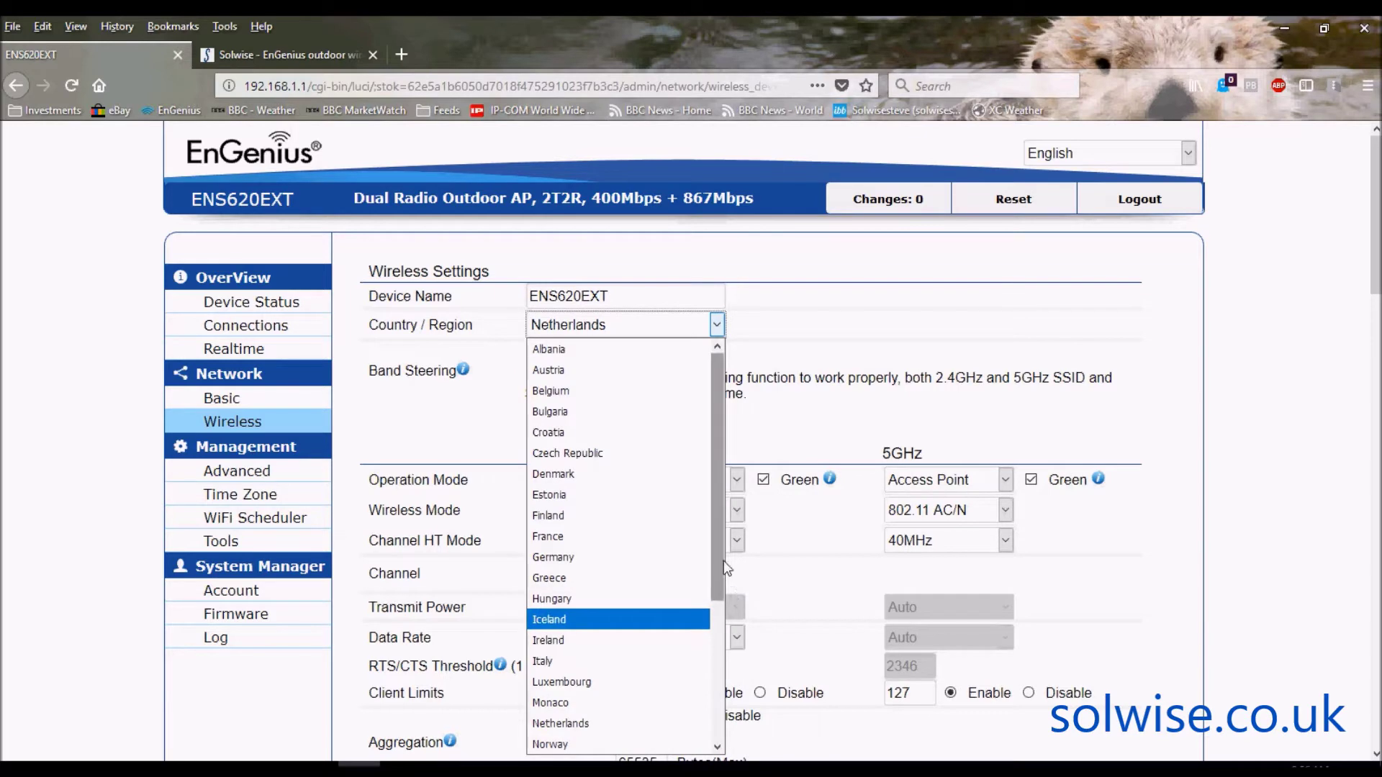
drag(718, 560, 718, 705)
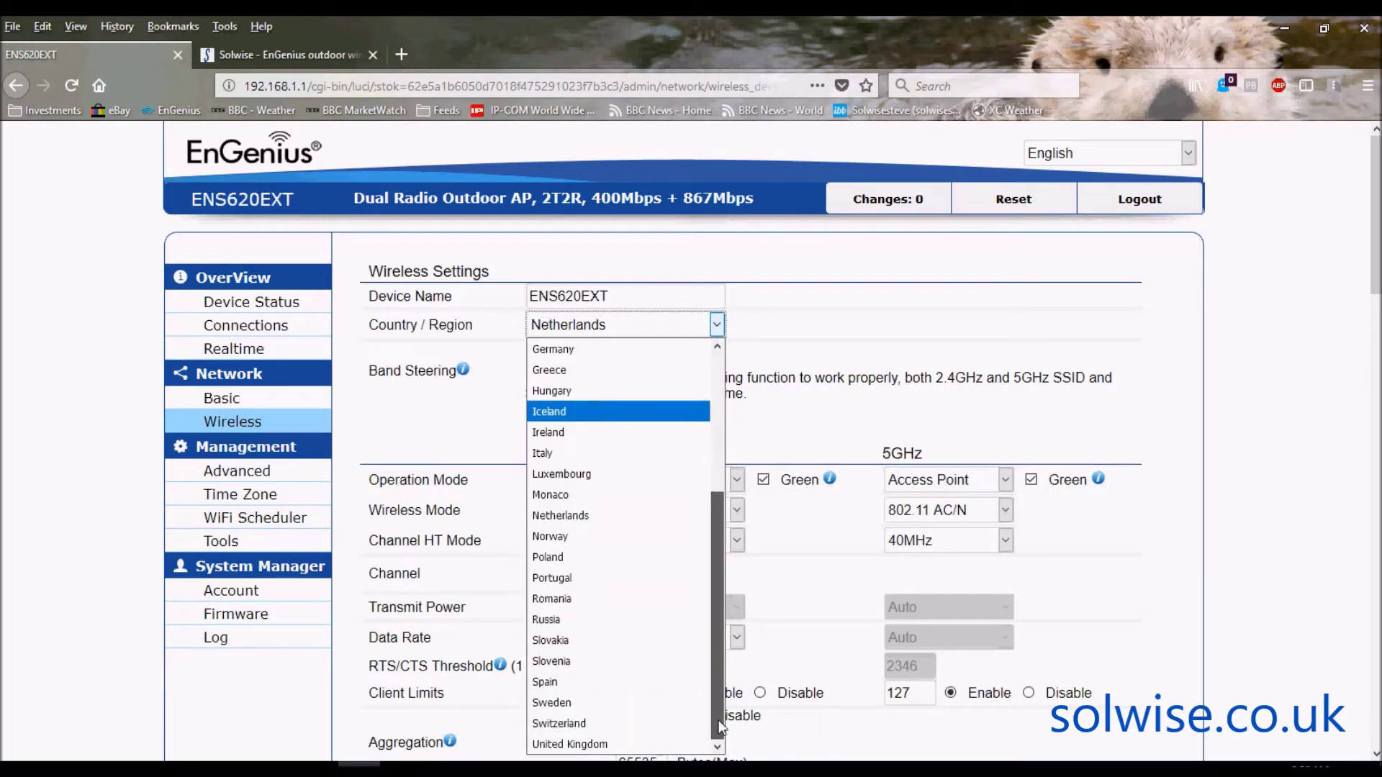
click(603, 744)
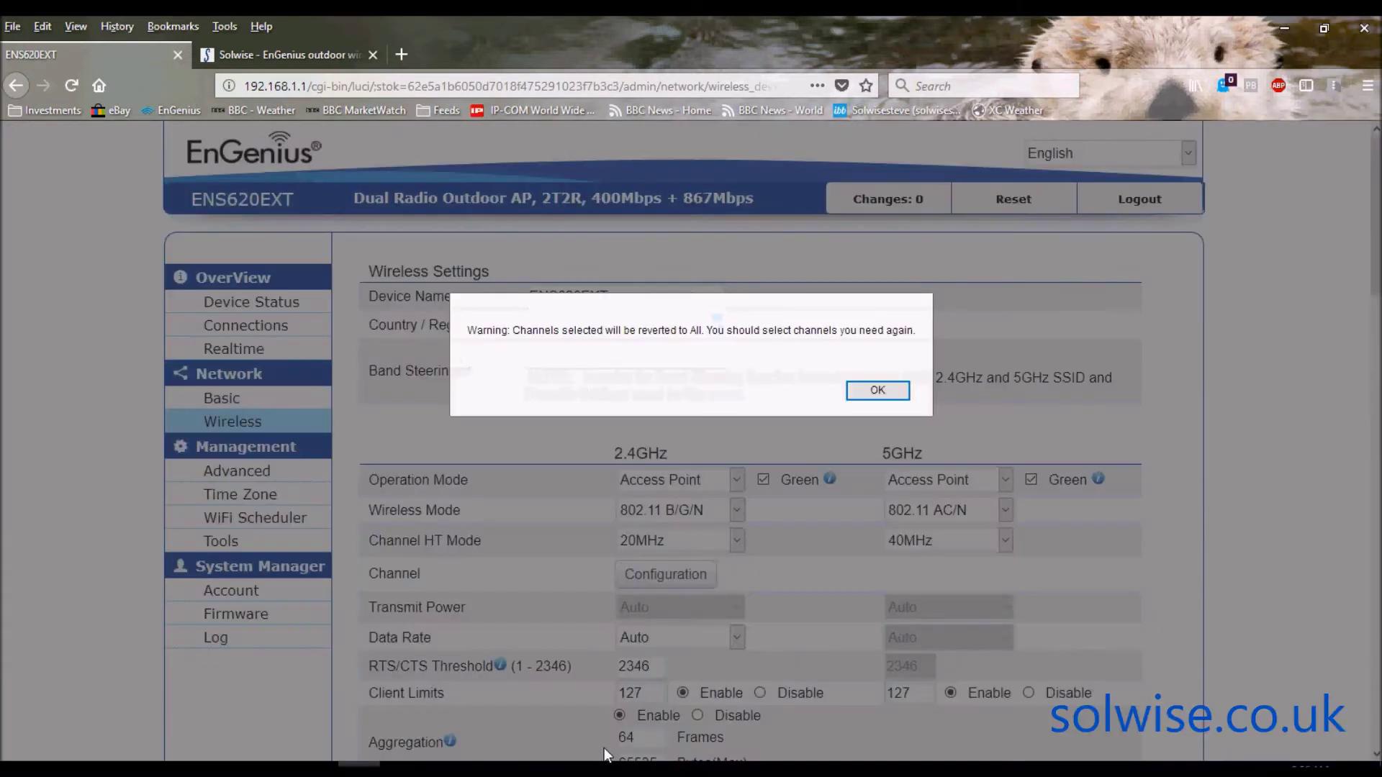
click(887, 393)
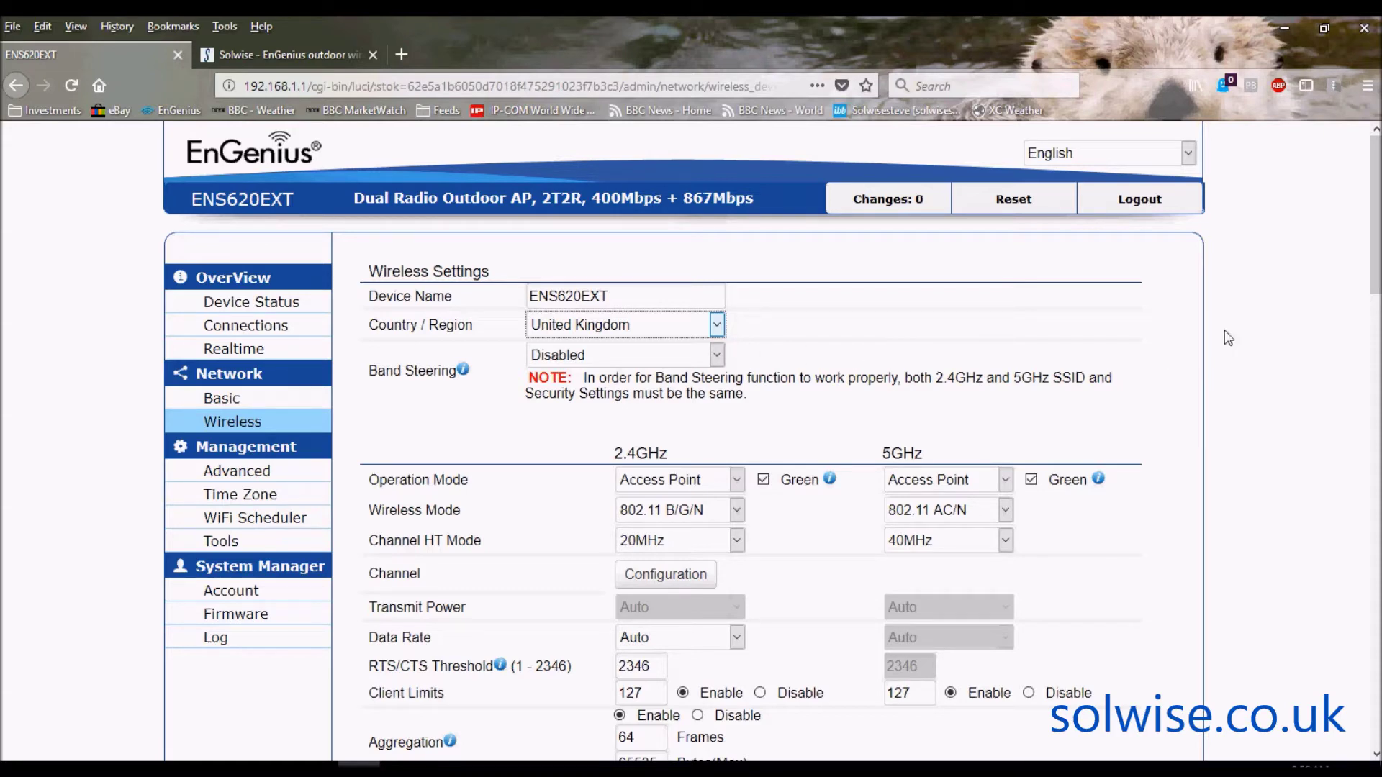
- Keep the 2.4GHz radio as Access Point and set the 5GHz Operation Mode to WDS Bridge
scroll(1376, 223, down, 2)
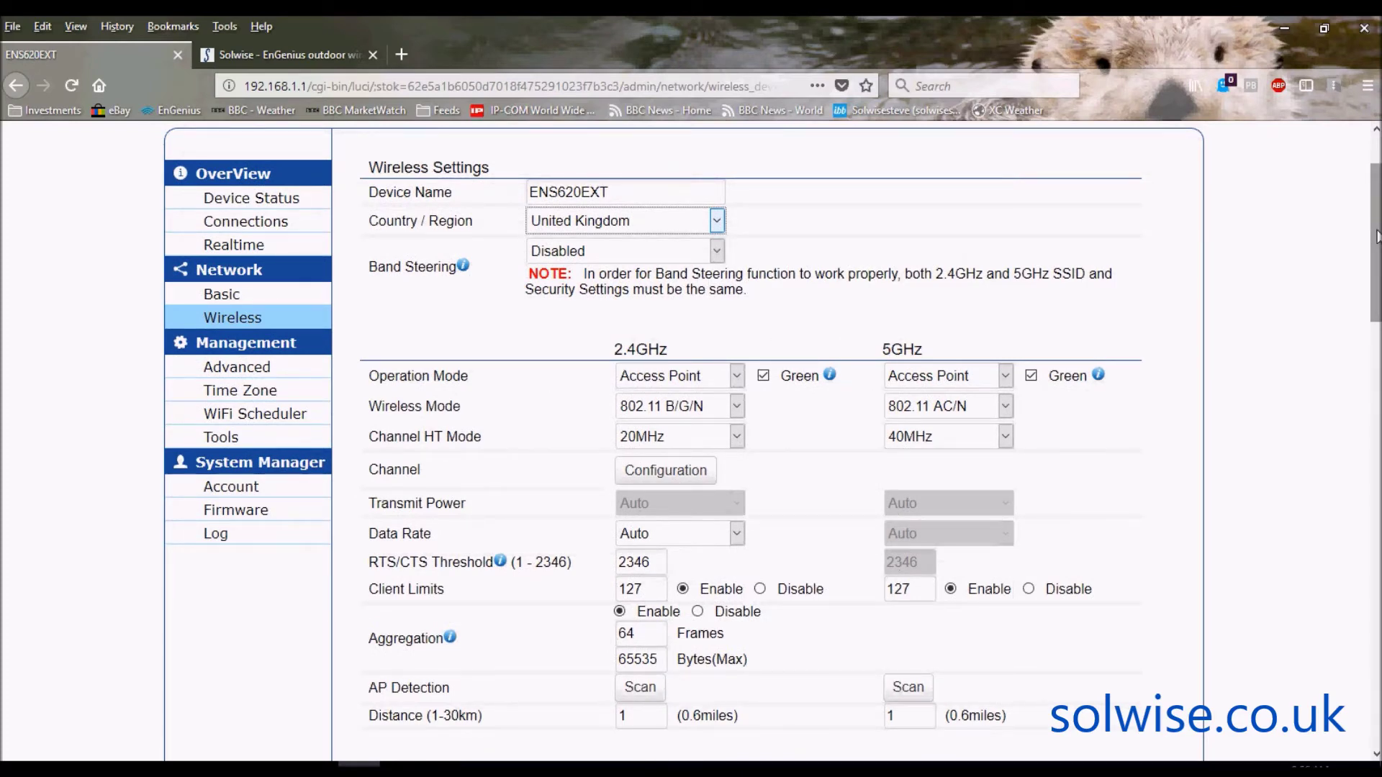
drag(1374, 232, 1377, 258)
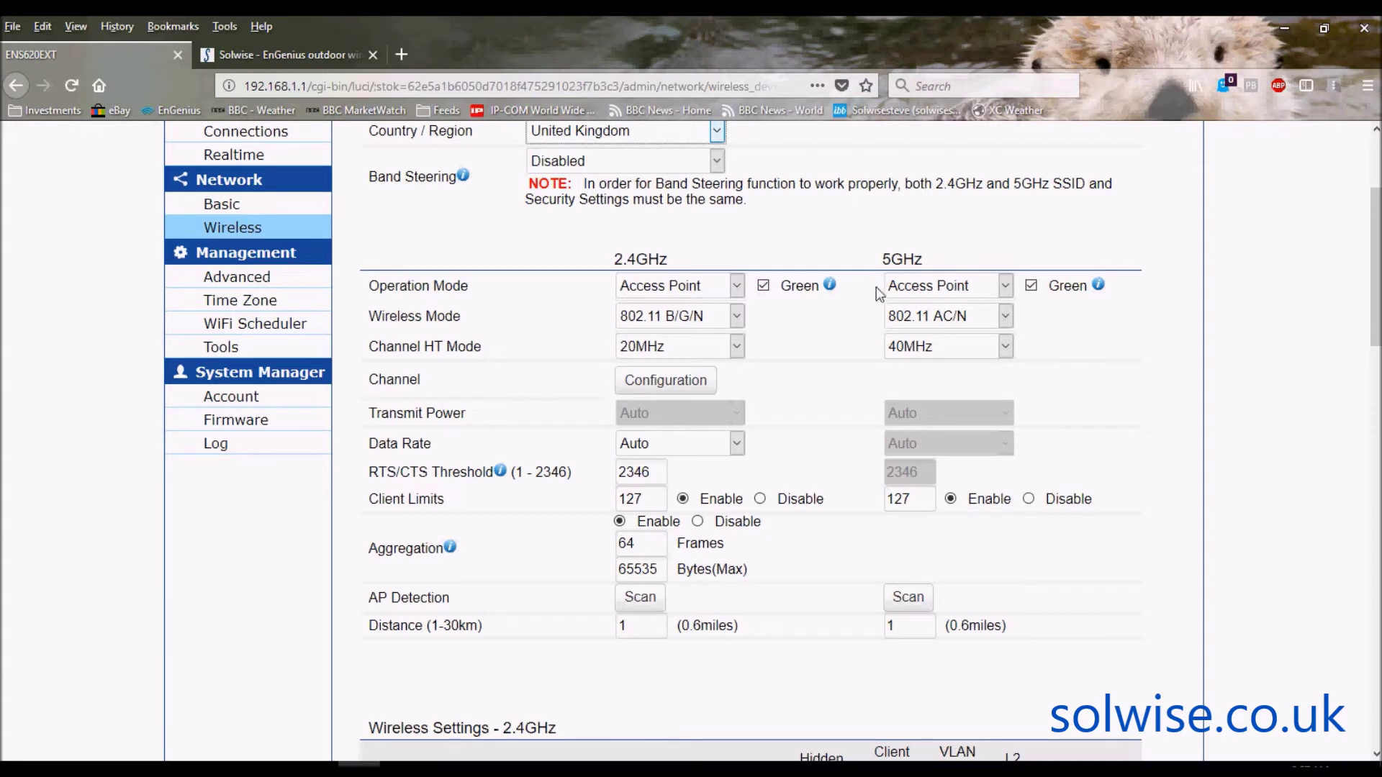
click(762, 285)
click(737, 290)
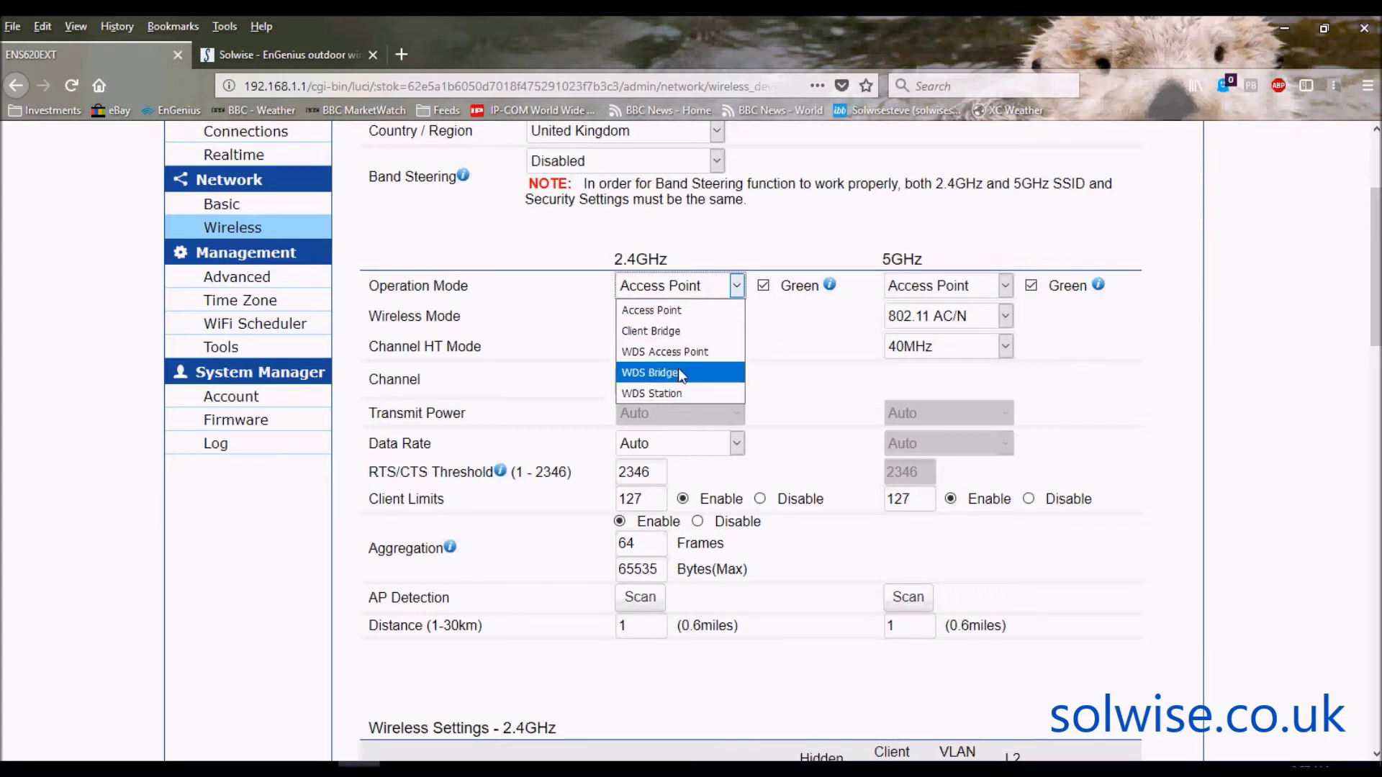
click(763, 248)
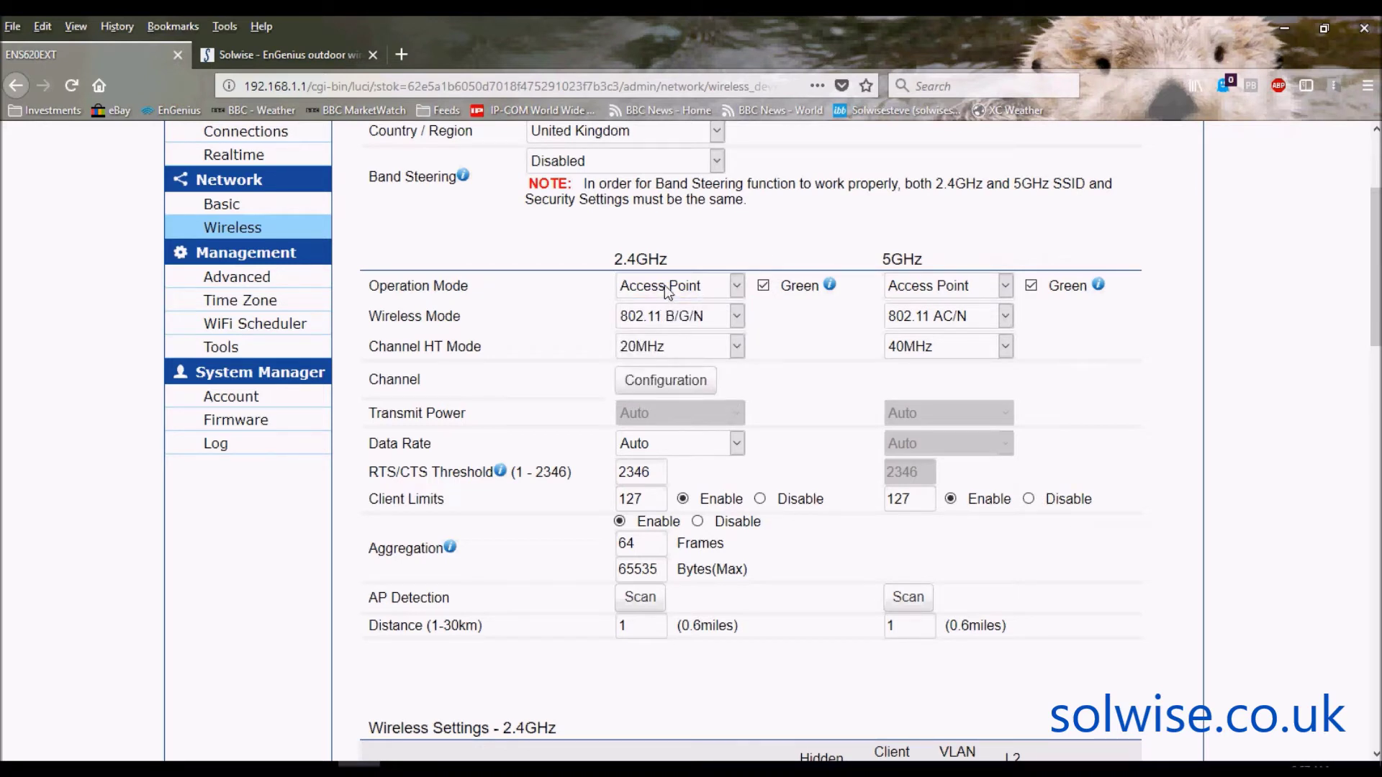
click(1007, 285)
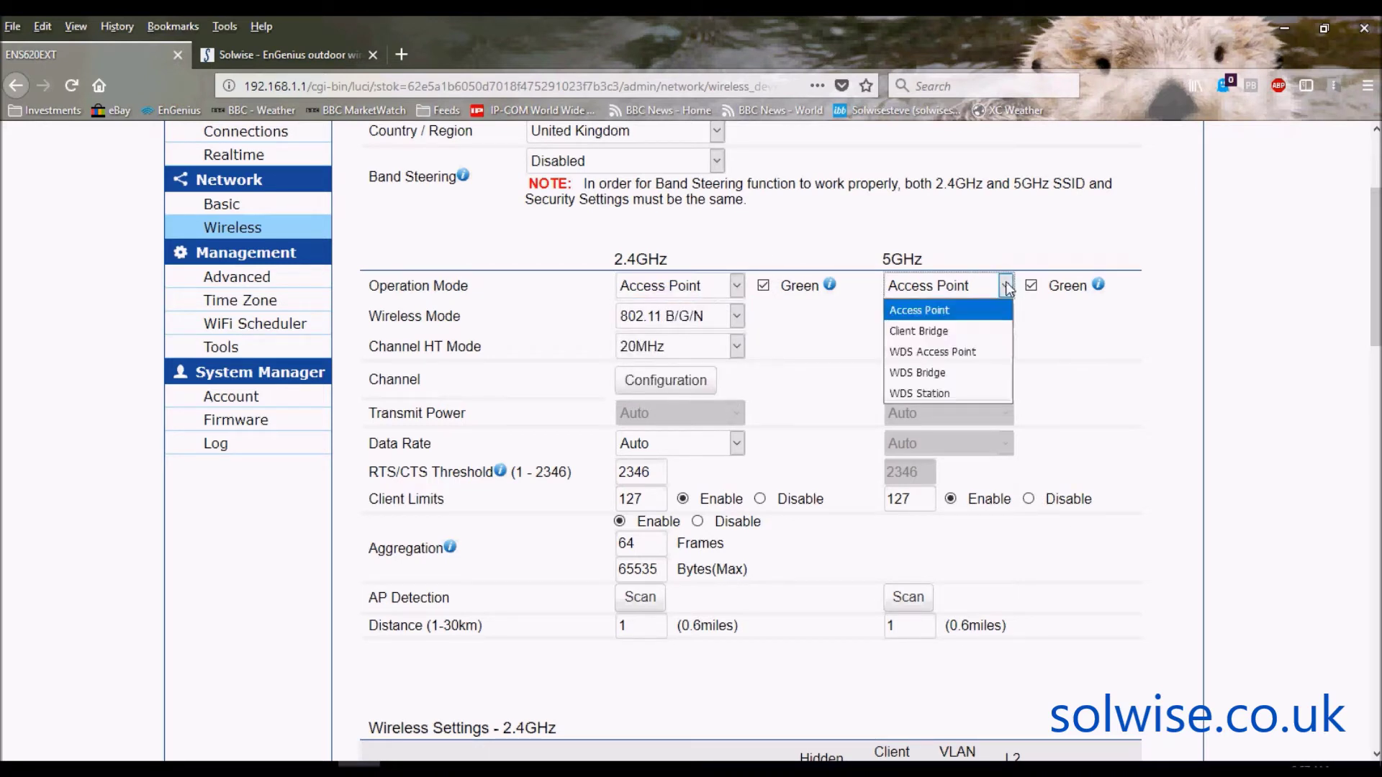
click(950, 369)
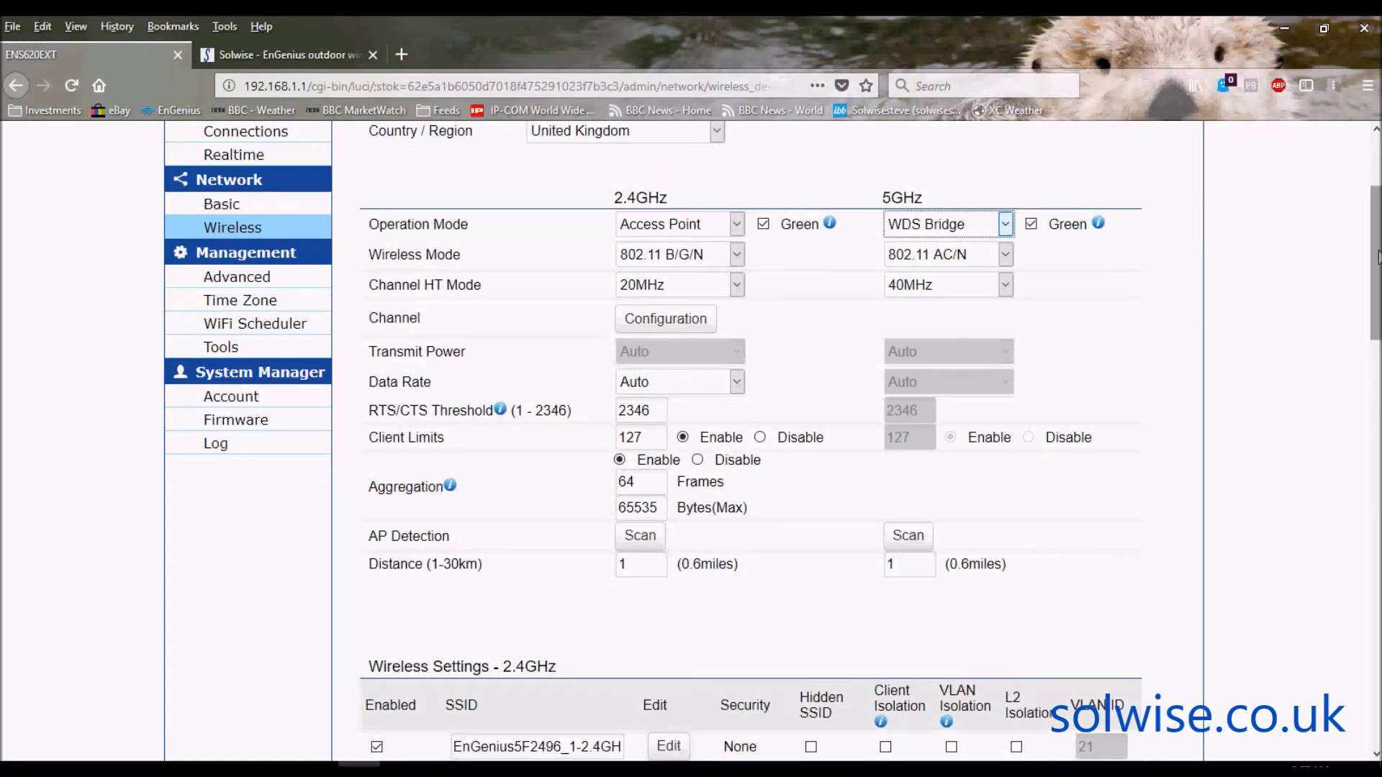
- Set the 5GHz Channel HT Mode to 80MHz(AC Only)
drag(1378, 256, 1378, 223)
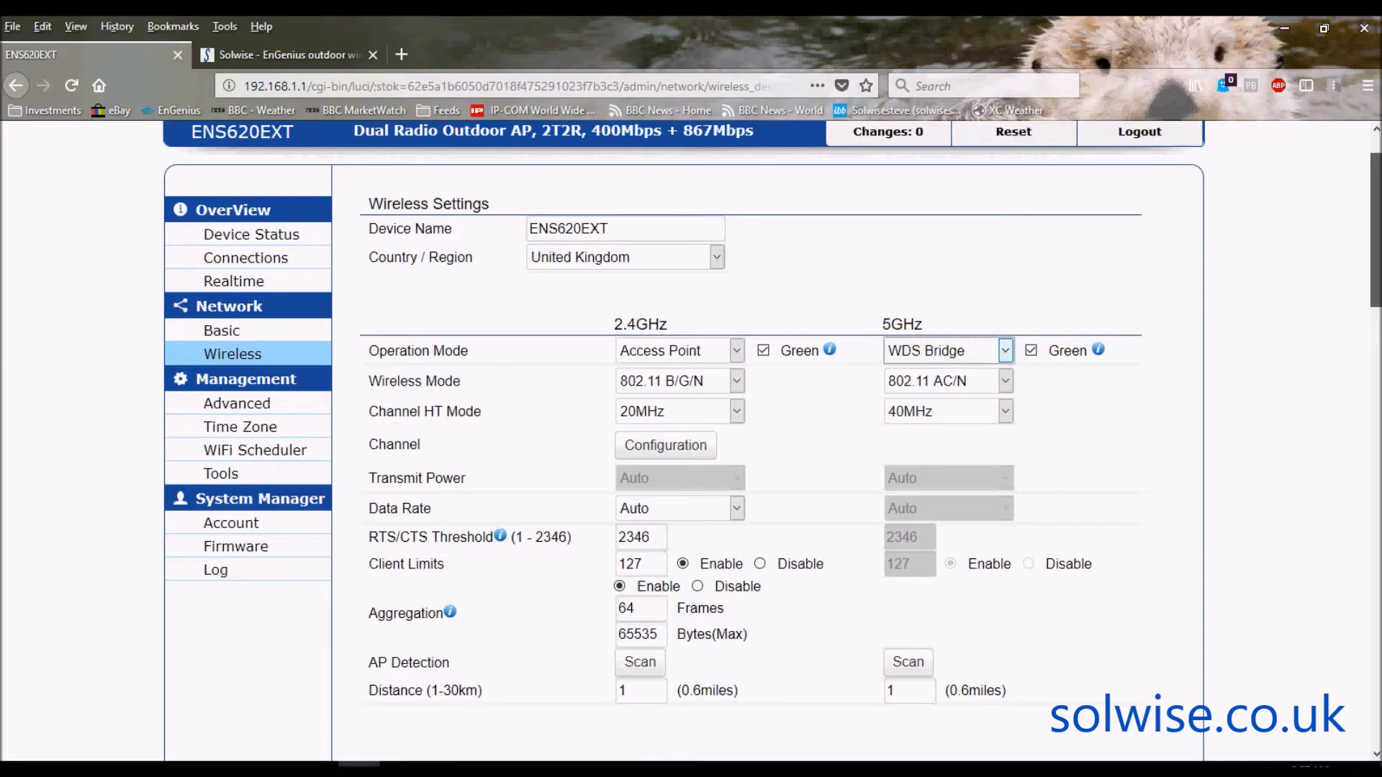
scroll(771, 432, up, 1)
scroll(772, 431, down, 2)
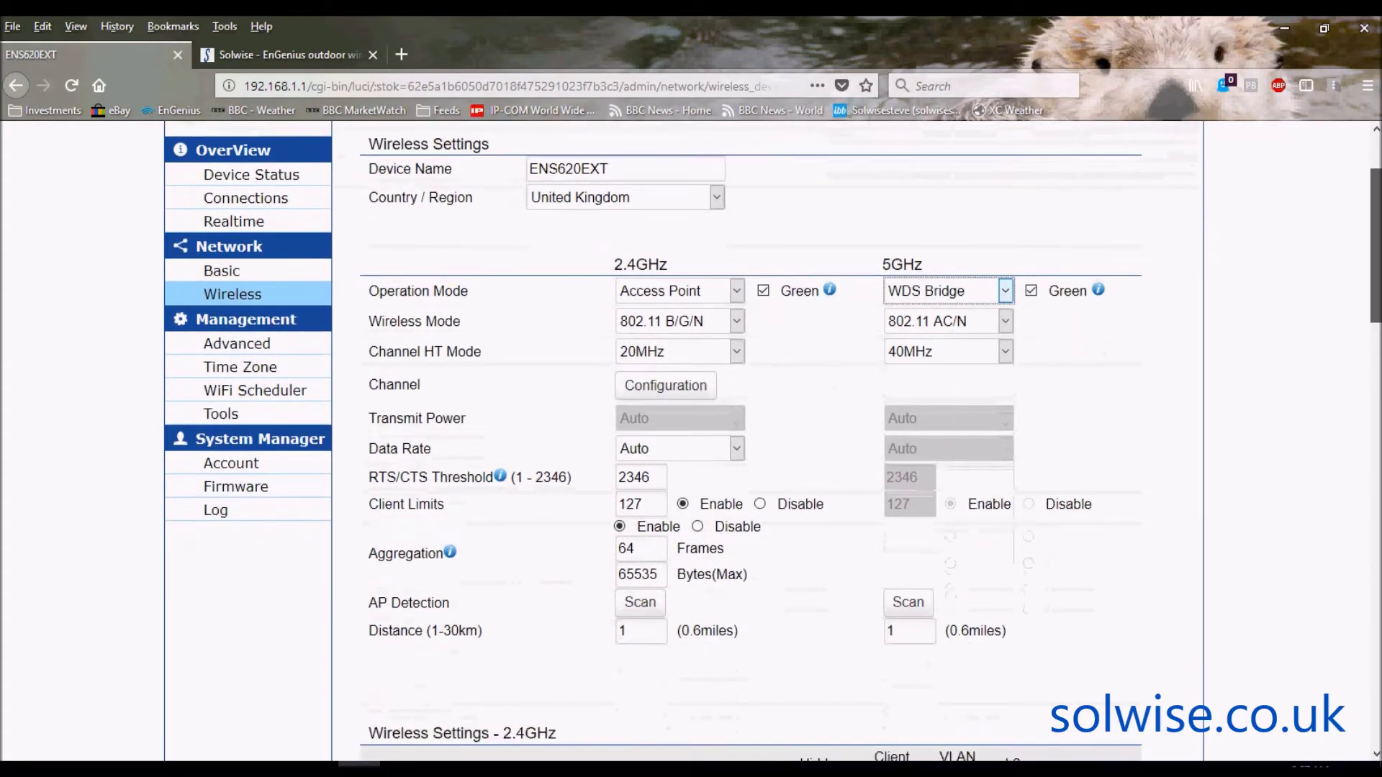
scroll(771, 432, down, 1)
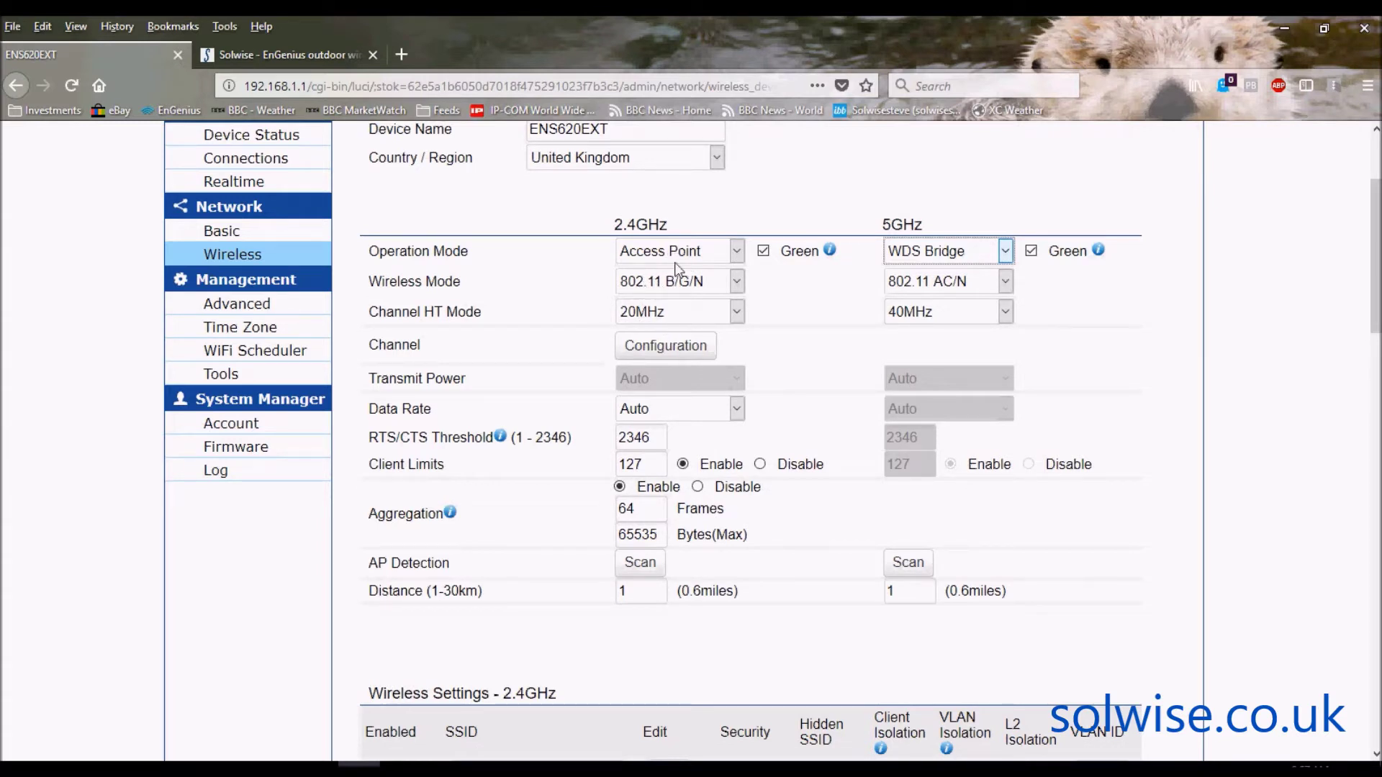
click(1006, 311)
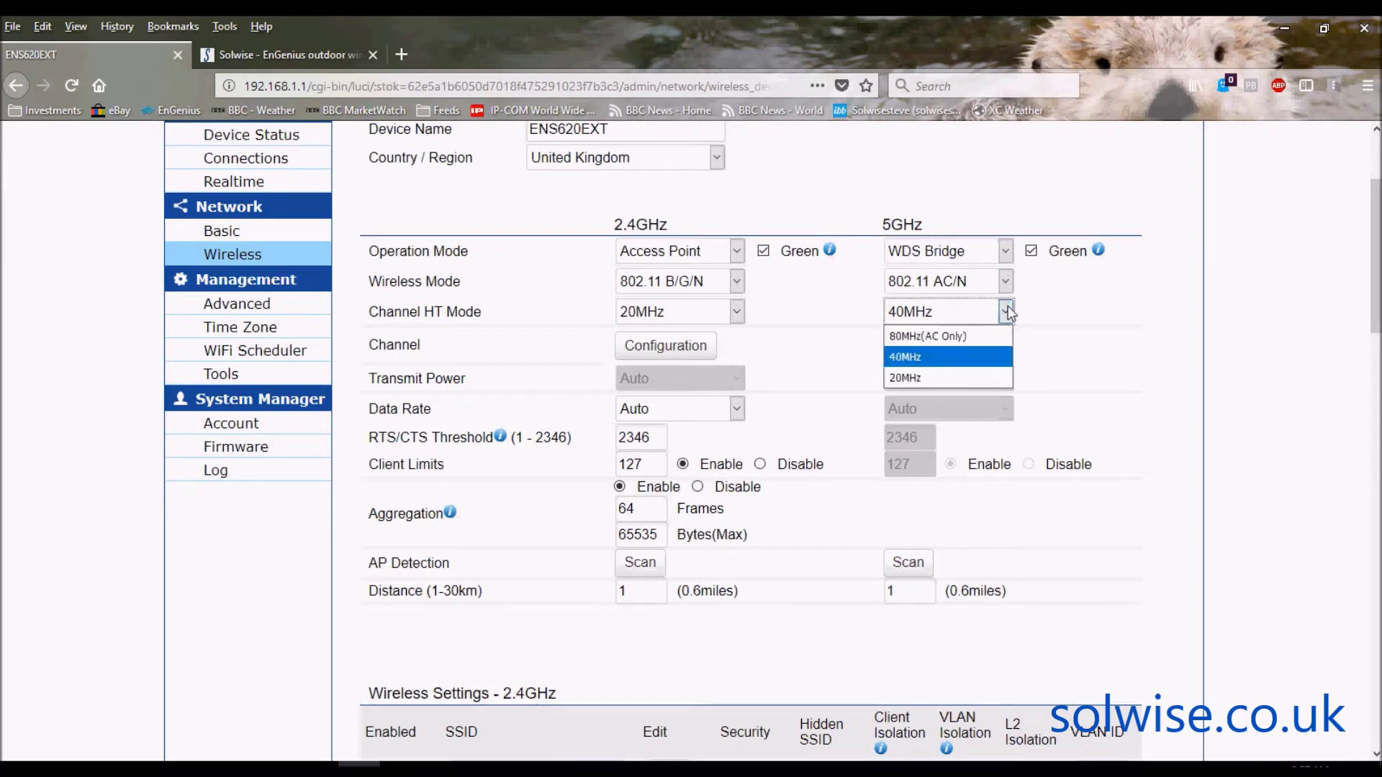
click(954, 338)
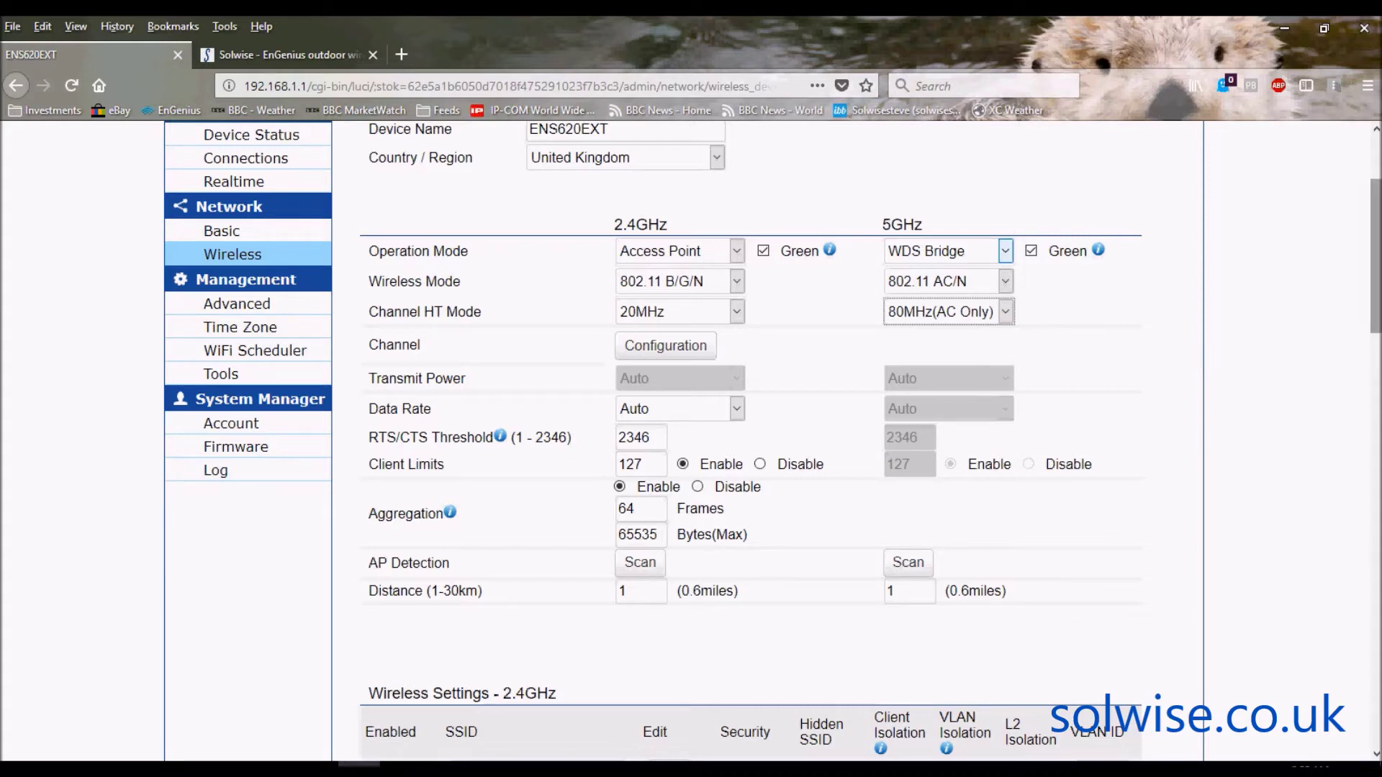
- Go to the Channel Configuration page listing the 2.4 GHz and 5 GHz channels
scroll(1378, 207, up, 3)
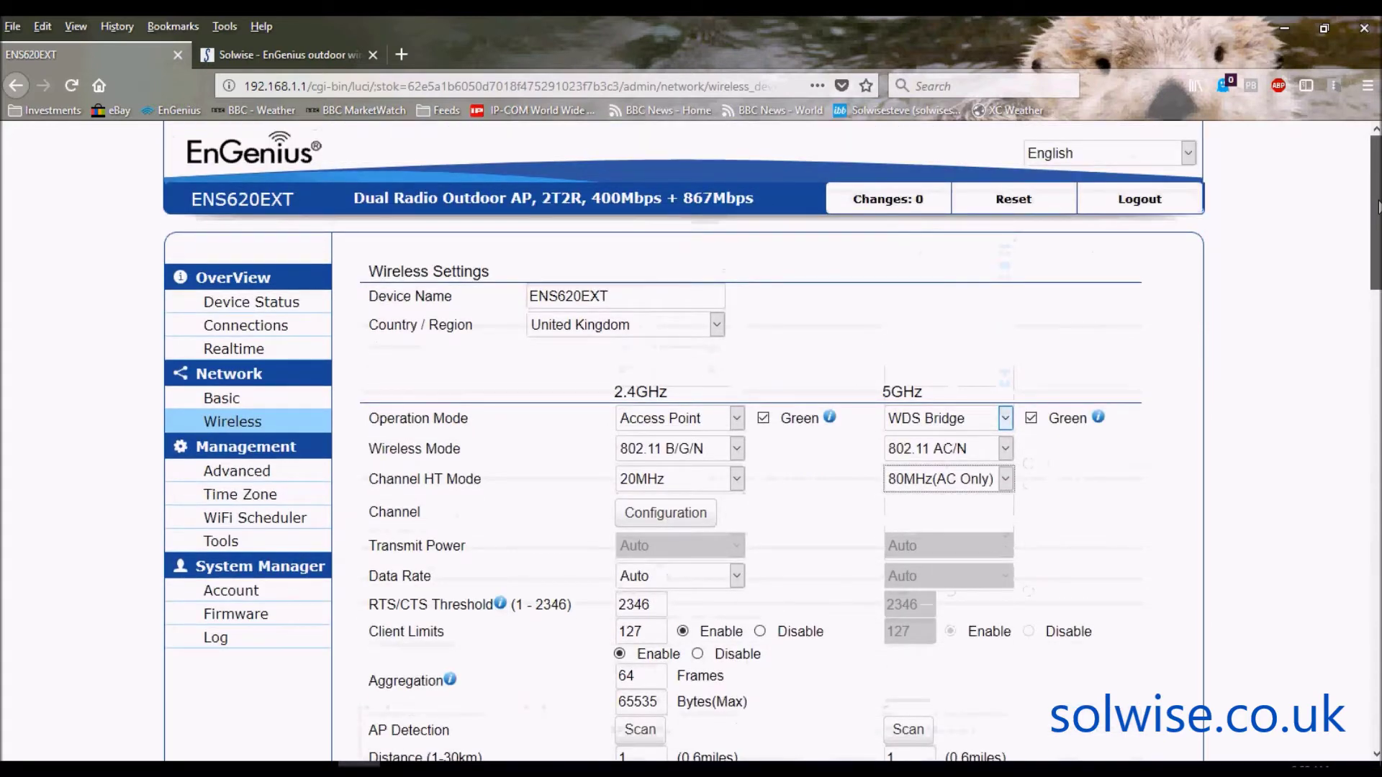
drag(1378, 208, 1378, 264)
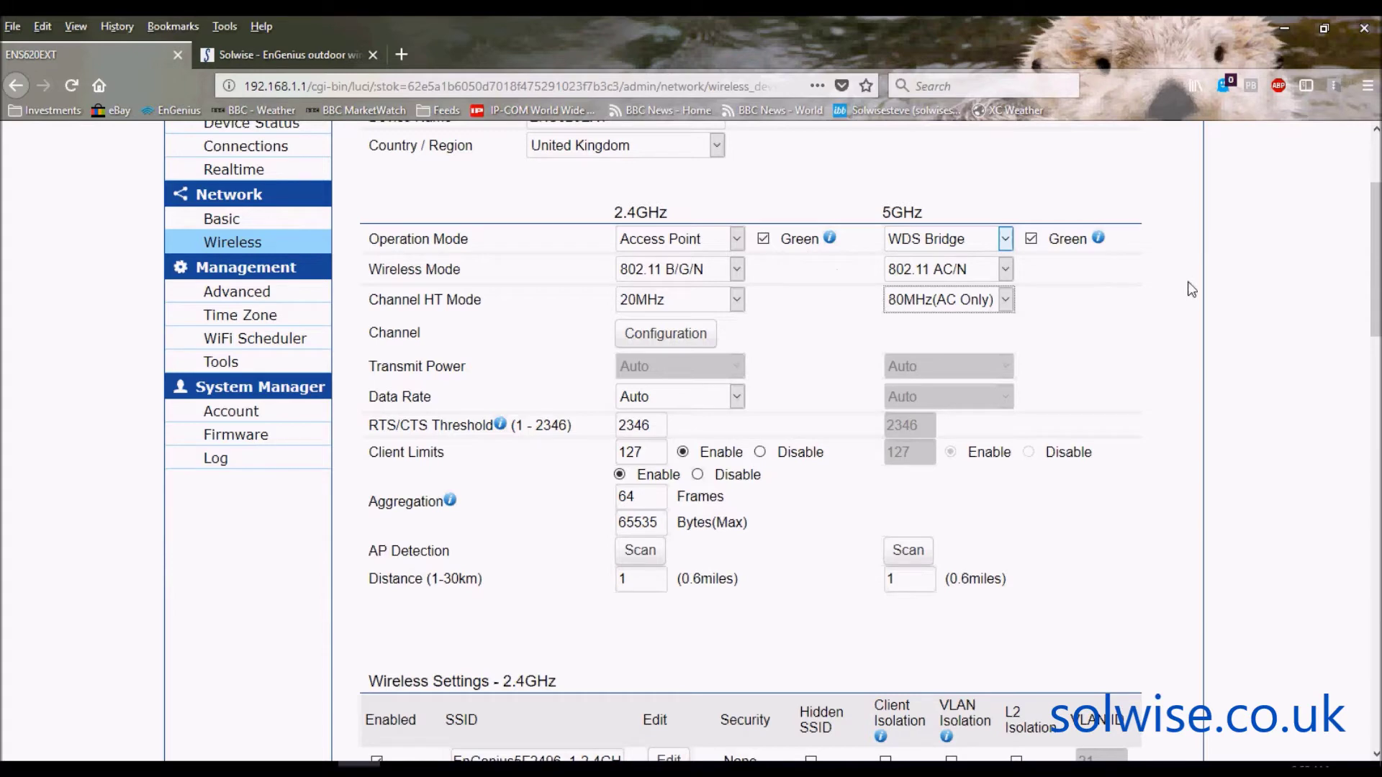
mouse_move(1374, 252)
mouse_down()
mouse_move(1374, 275)
mouse_move(1374, 242)
mouse_up()
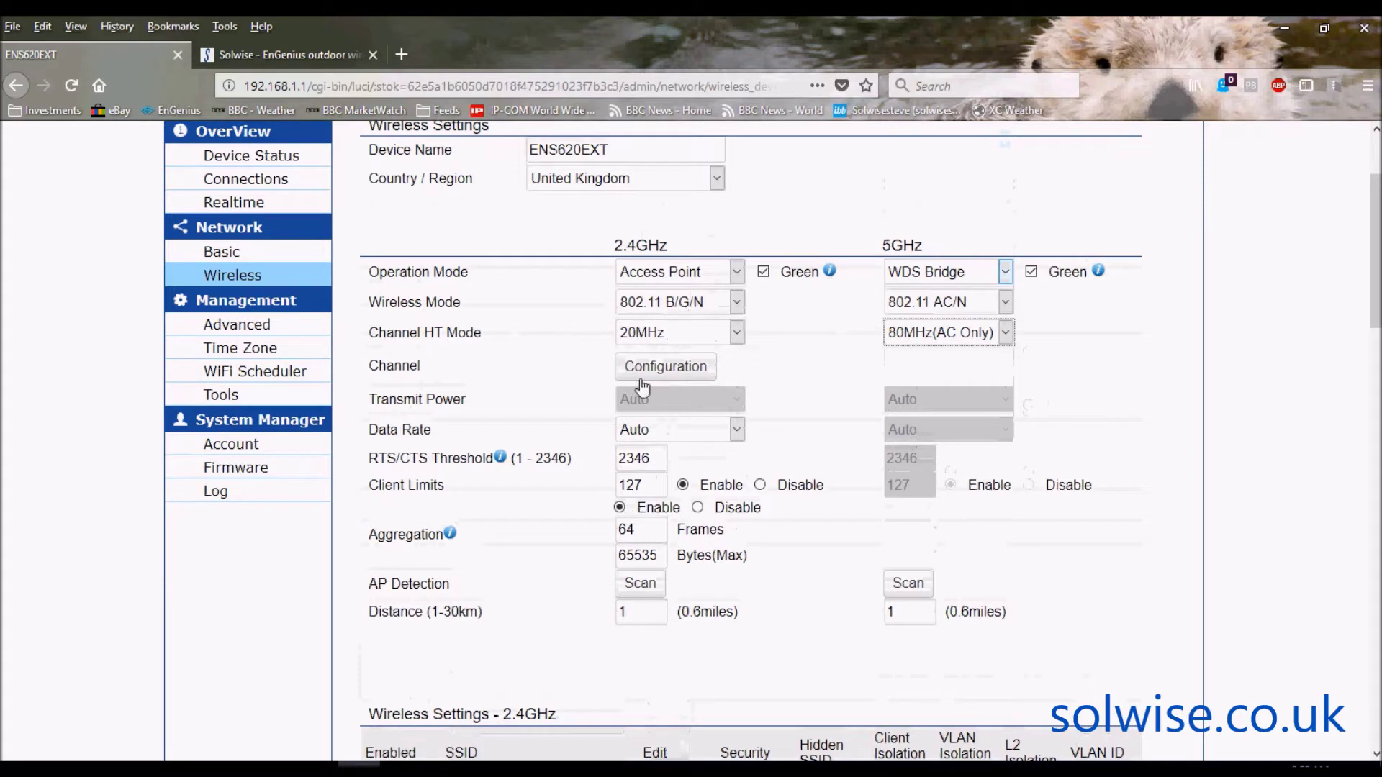
click(678, 371)
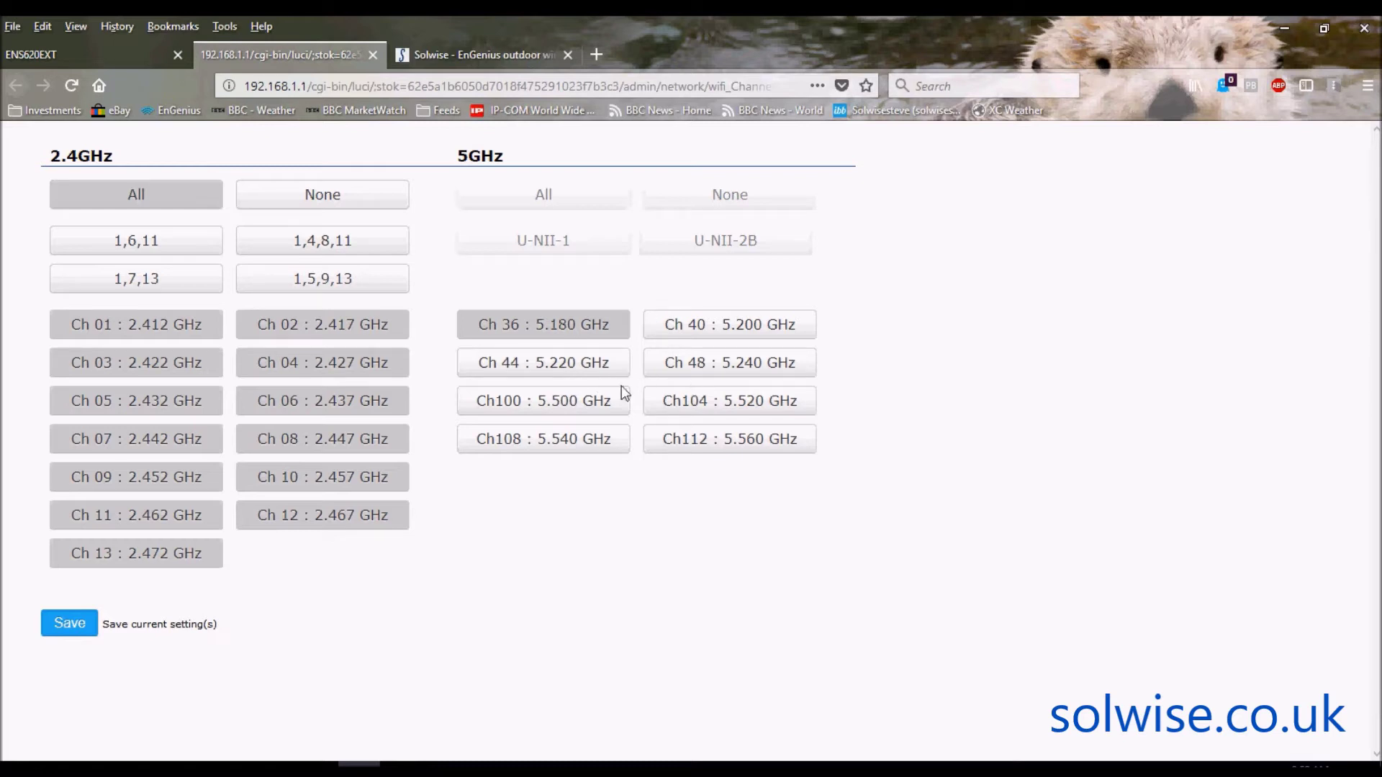
- Select 5 GHz channel Ch100 (5.500 GHz) instead of Ch 36 and save the channel list
click(576, 406)
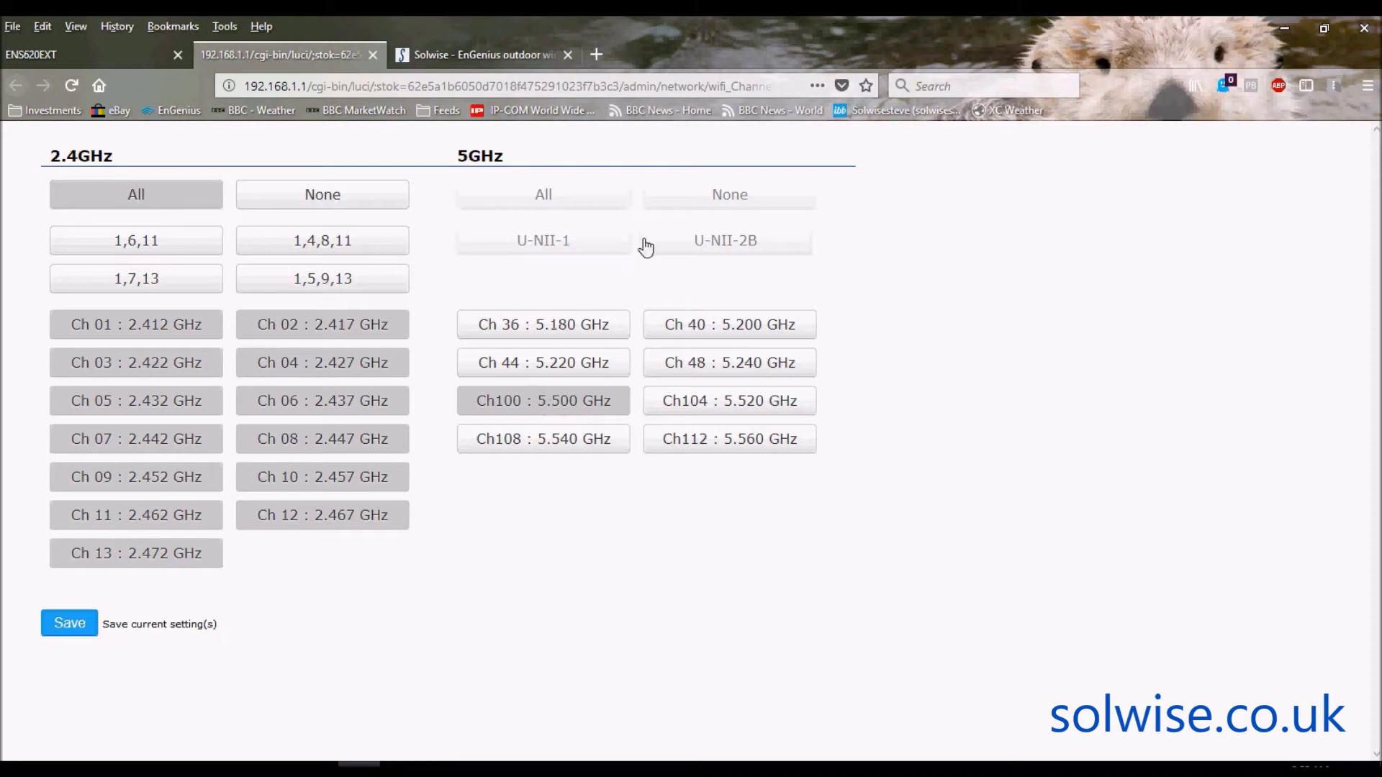
click(70, 623)
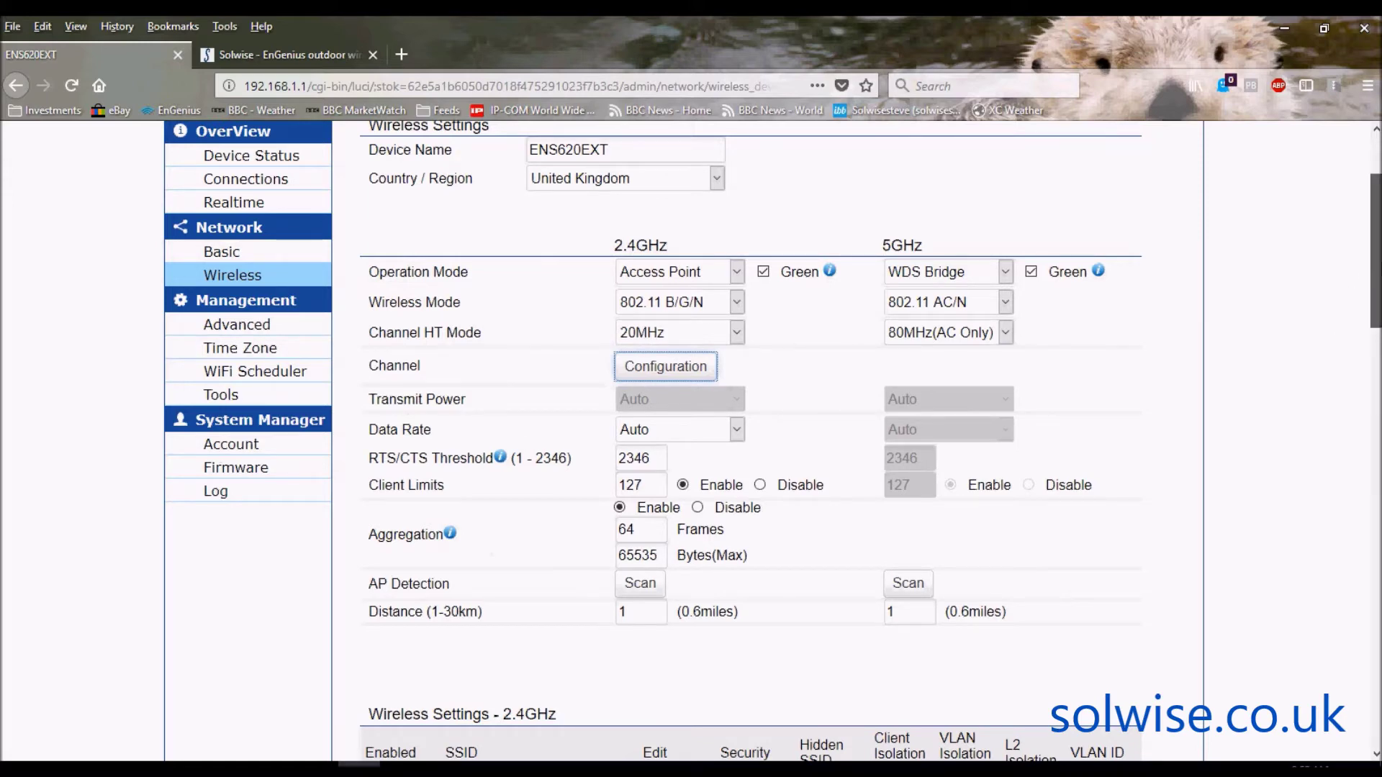
- Edit the security settings of the first SSID in the 2.4GHz wireless table
drag(1375, 250, 1375, 373)
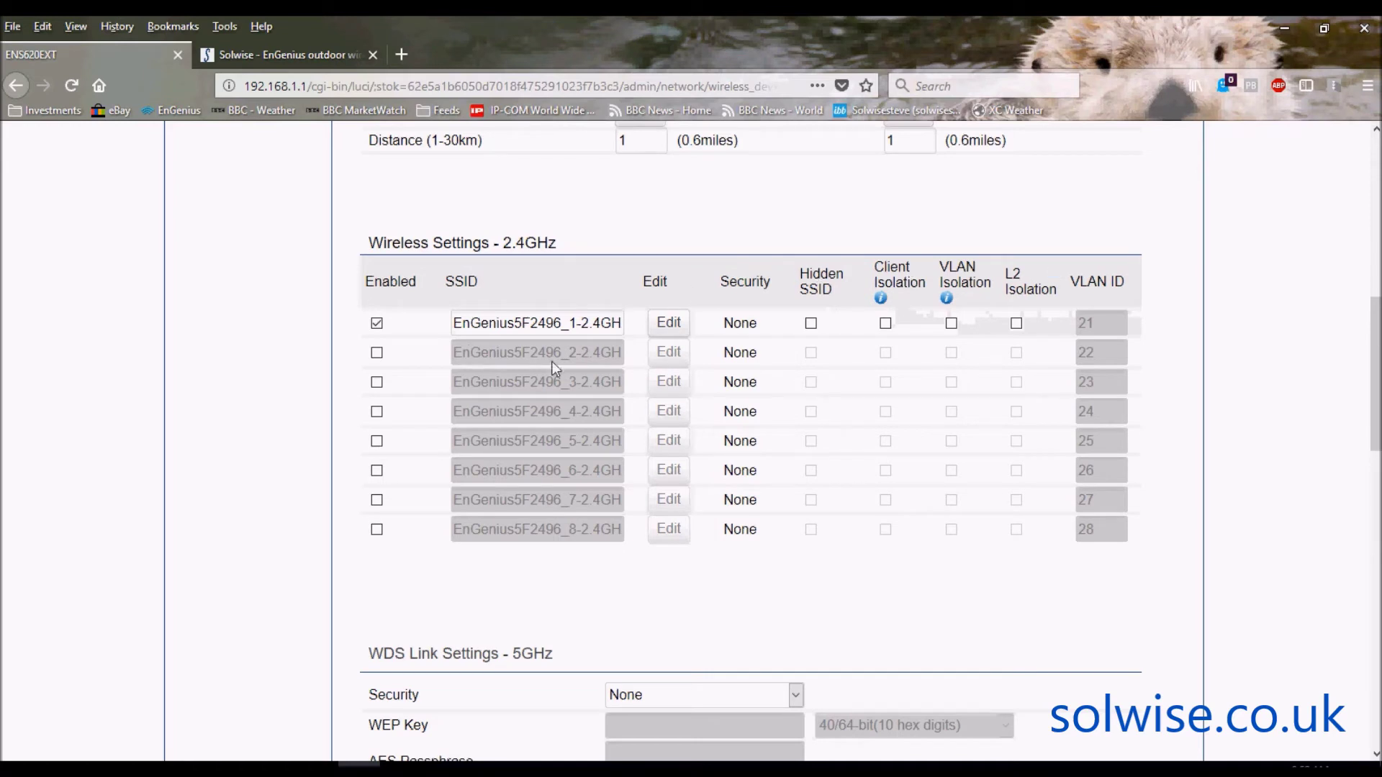
click(667, 324)
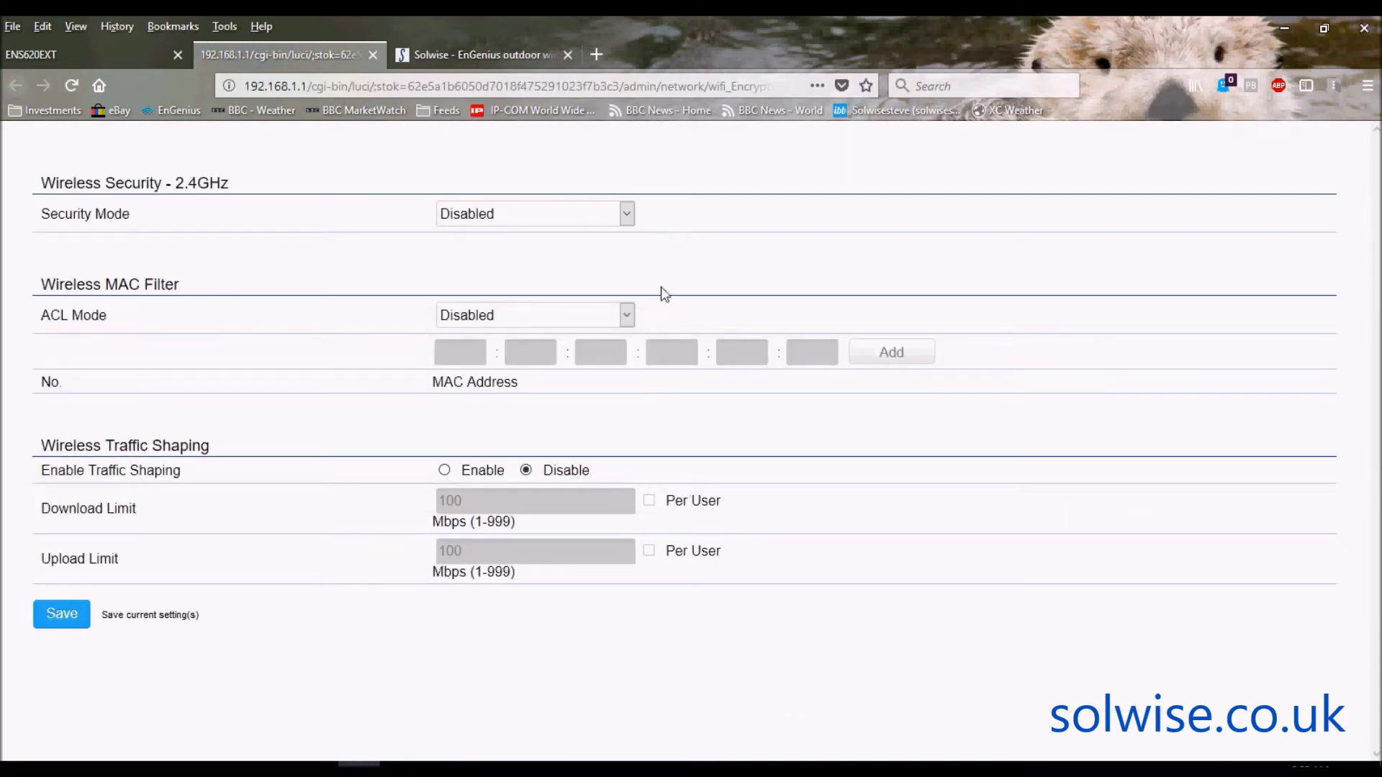
- Leave the first SSID's Security Mode on Disabled and close its security page
click(626, 213)
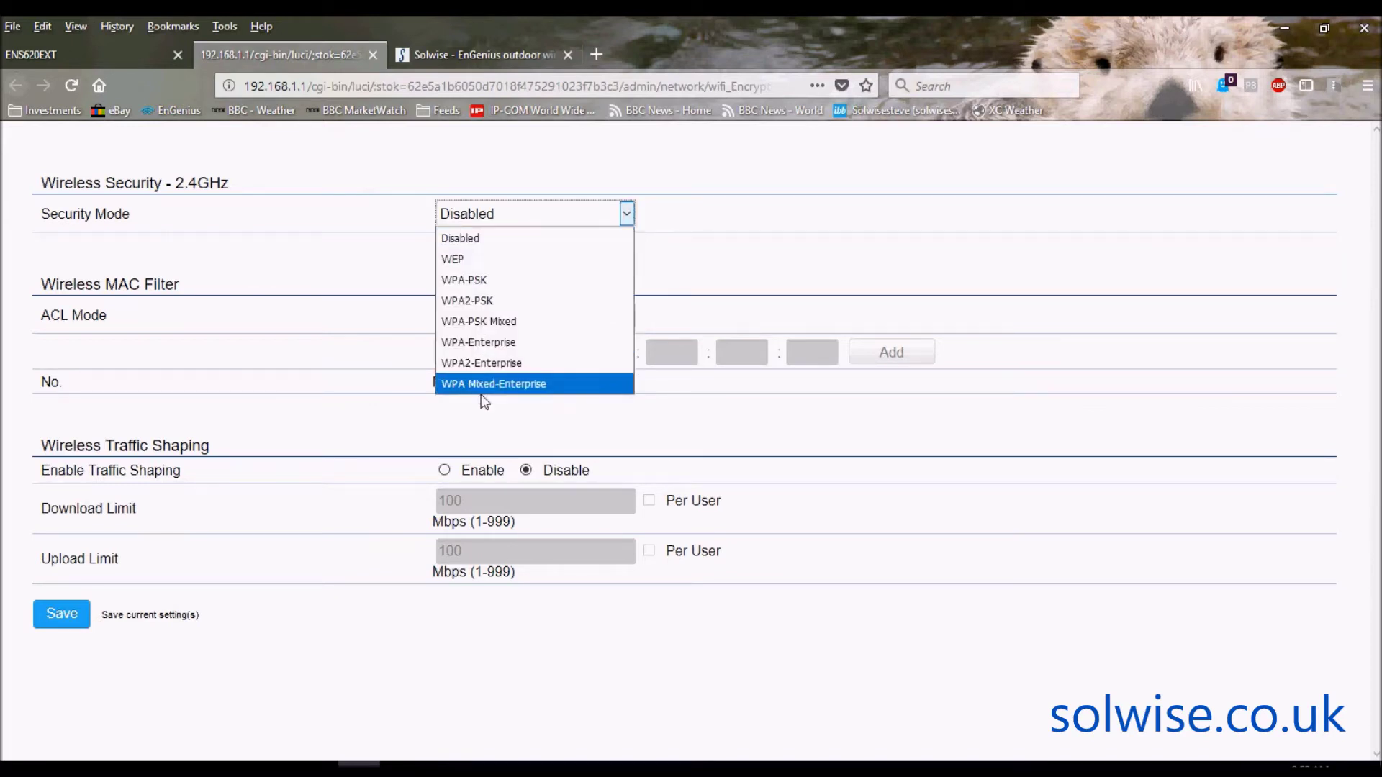
click(729, 257)
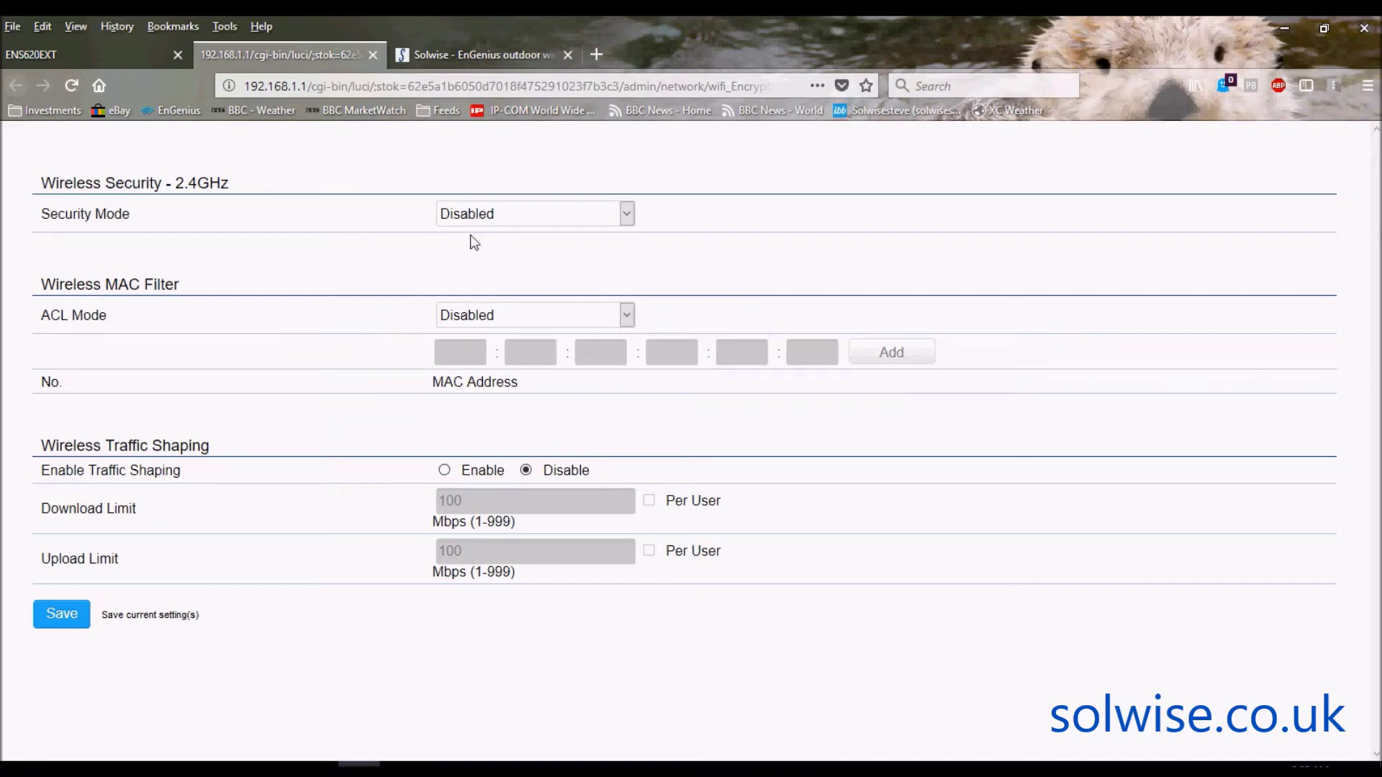
click(373, 55)
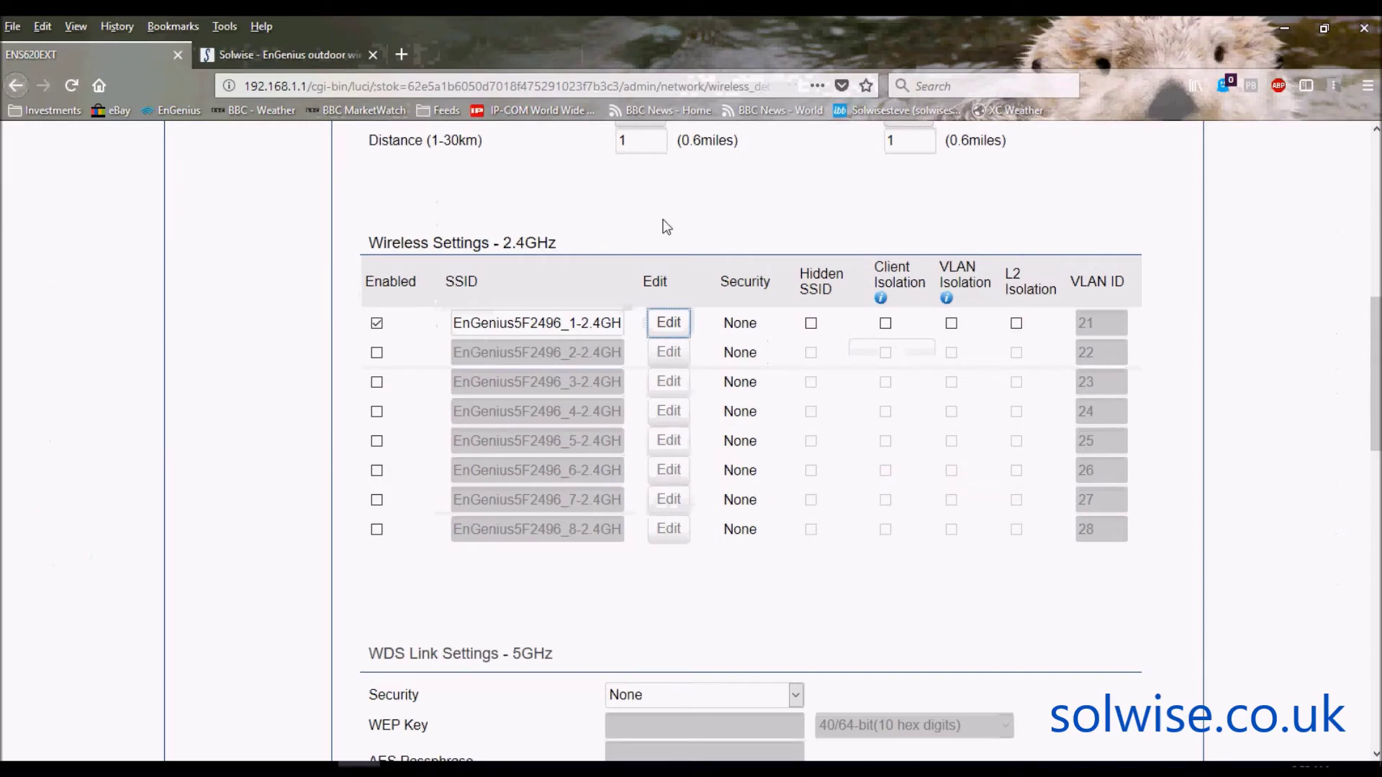
- Scroll to WDS Link Settings - 5GHz, showing security None and eight disabled MAC entries
mouse_move(1373, 319)
mouse_down()
mouse_move(1373, 427)
mouse_move(1373, 319)
mouse_up()
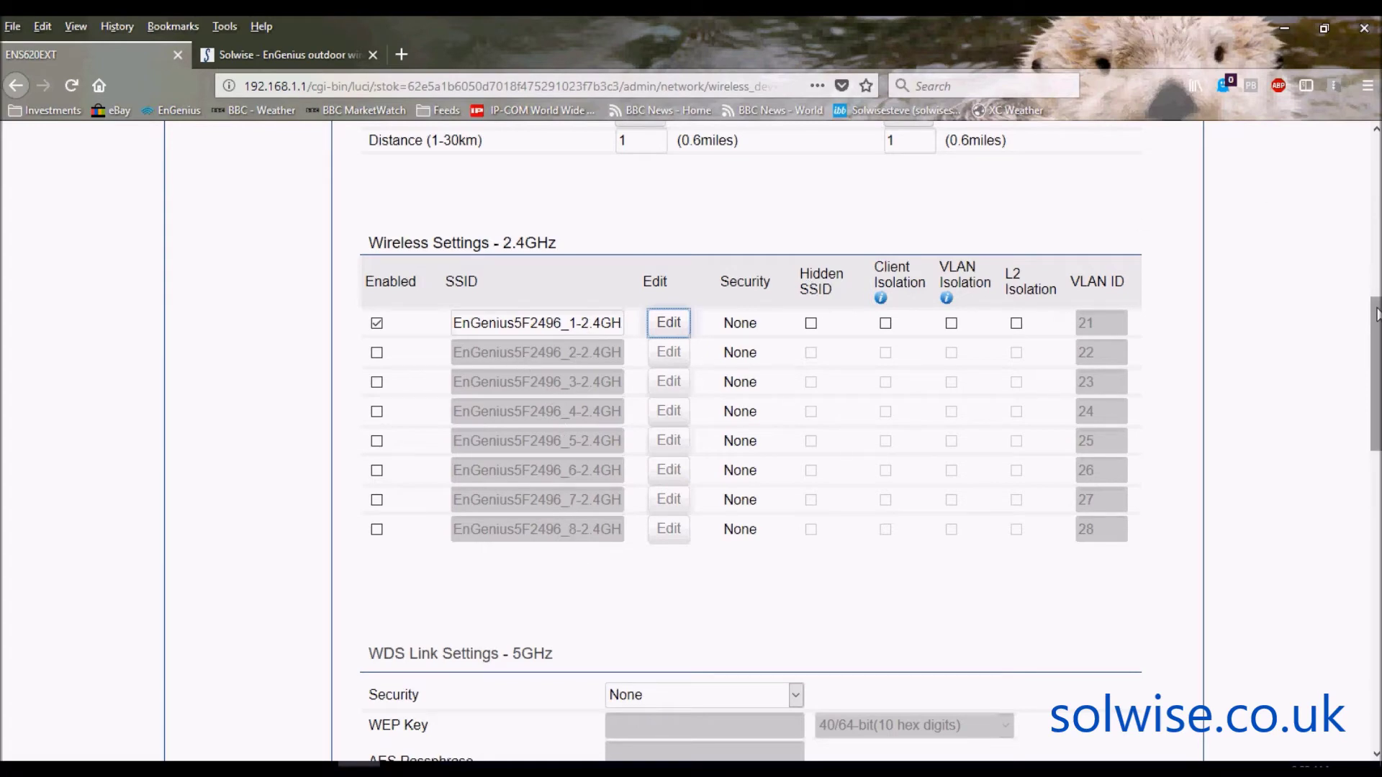
scroll(1375, 282, down, 5)
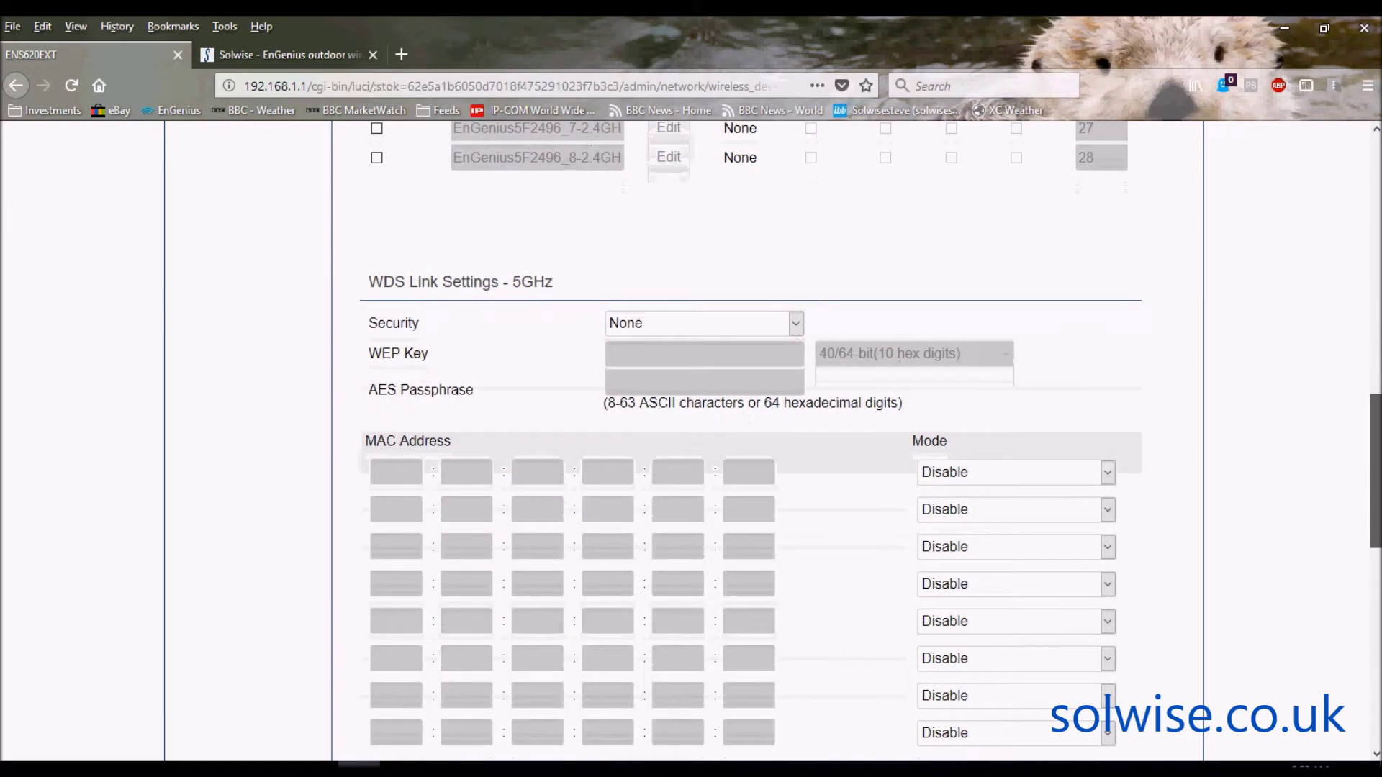
scroll(750, 430, down, 1)
scroll(751, 432, down, 1)
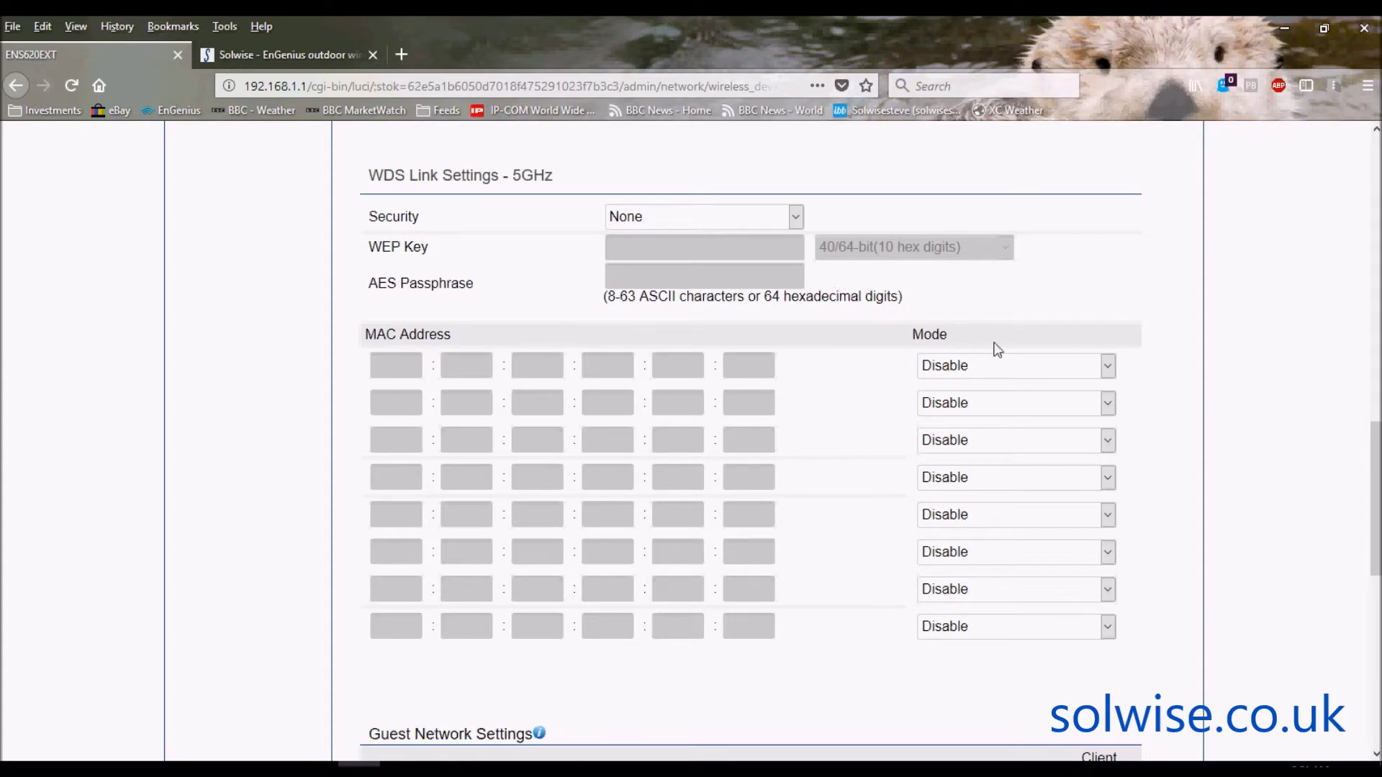
- Set the Mode of the first and second 5GHz WDS MAC address rows to Enable
click(1109, 367)
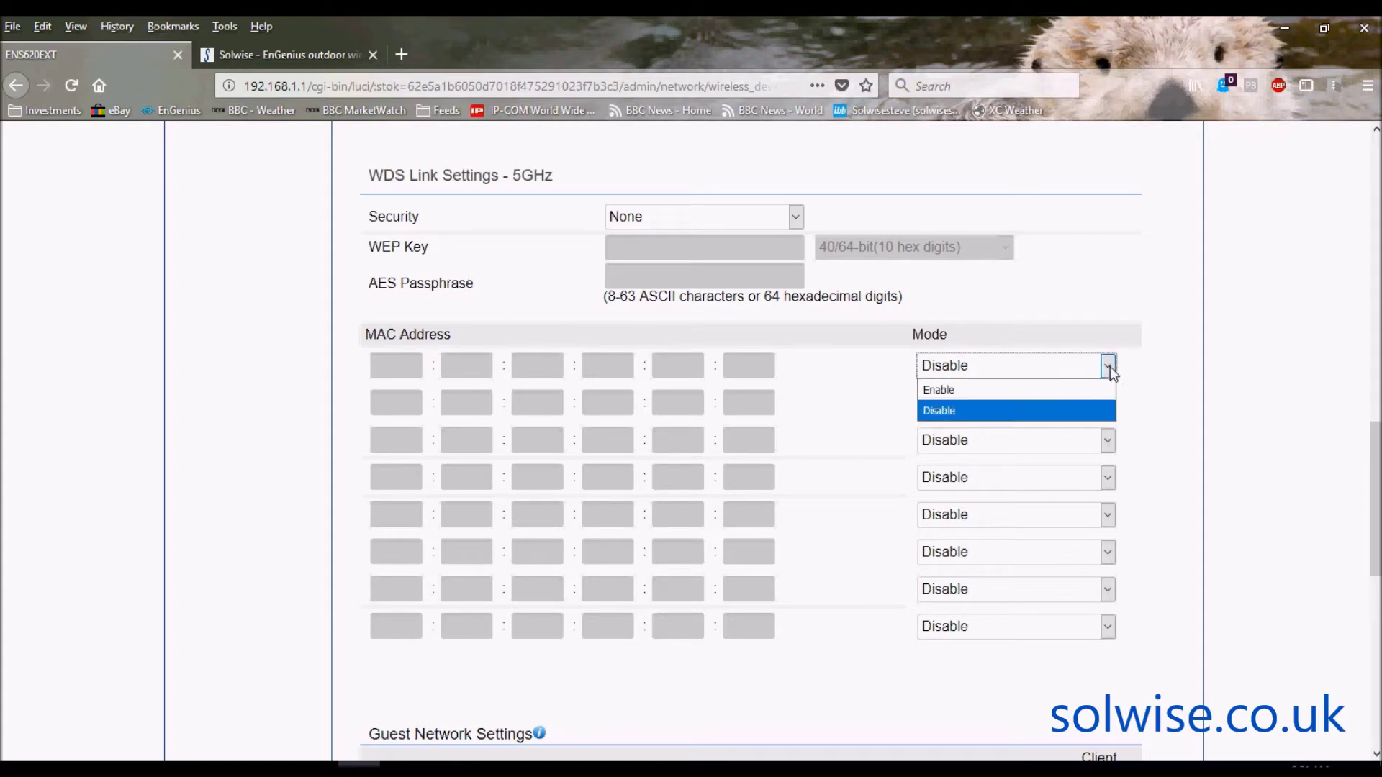
click(976, 395)
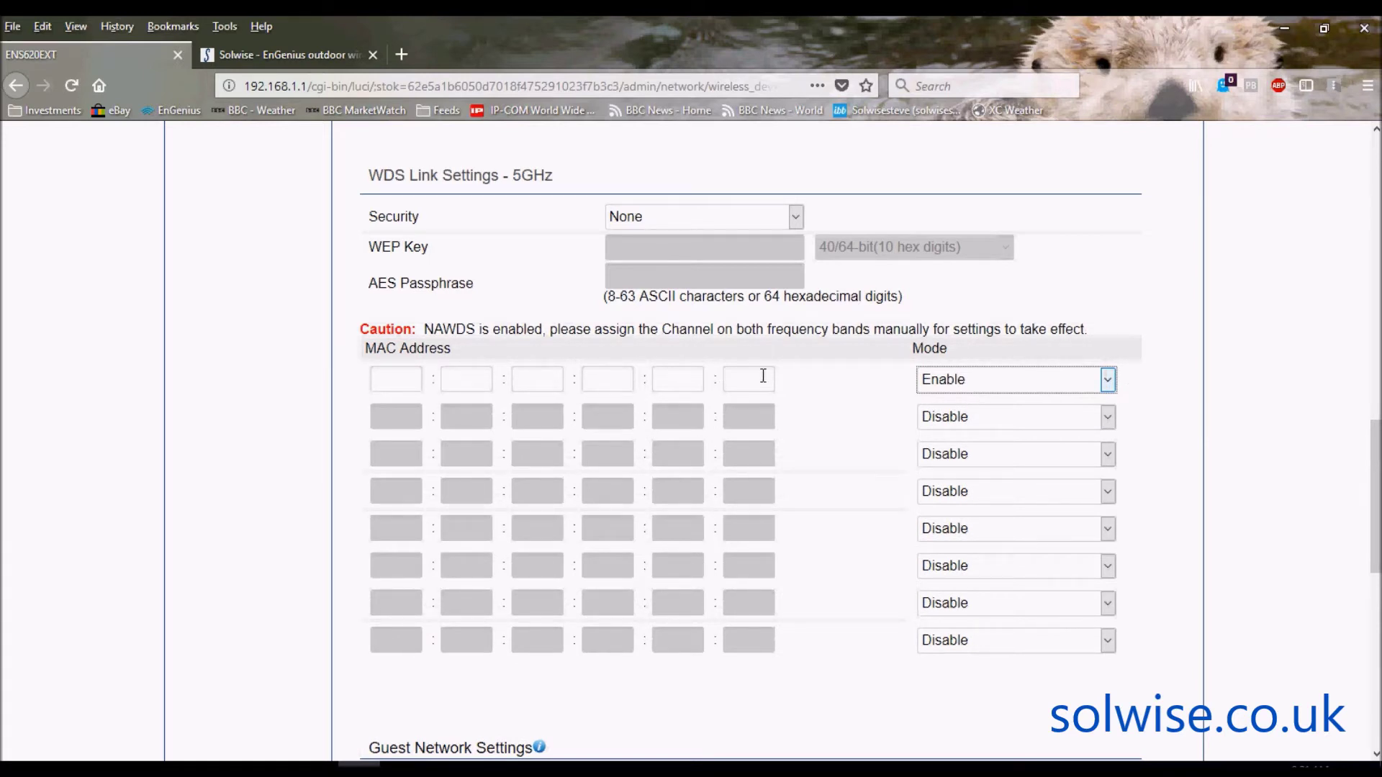
click(1104, 424)
click(1000, 436)
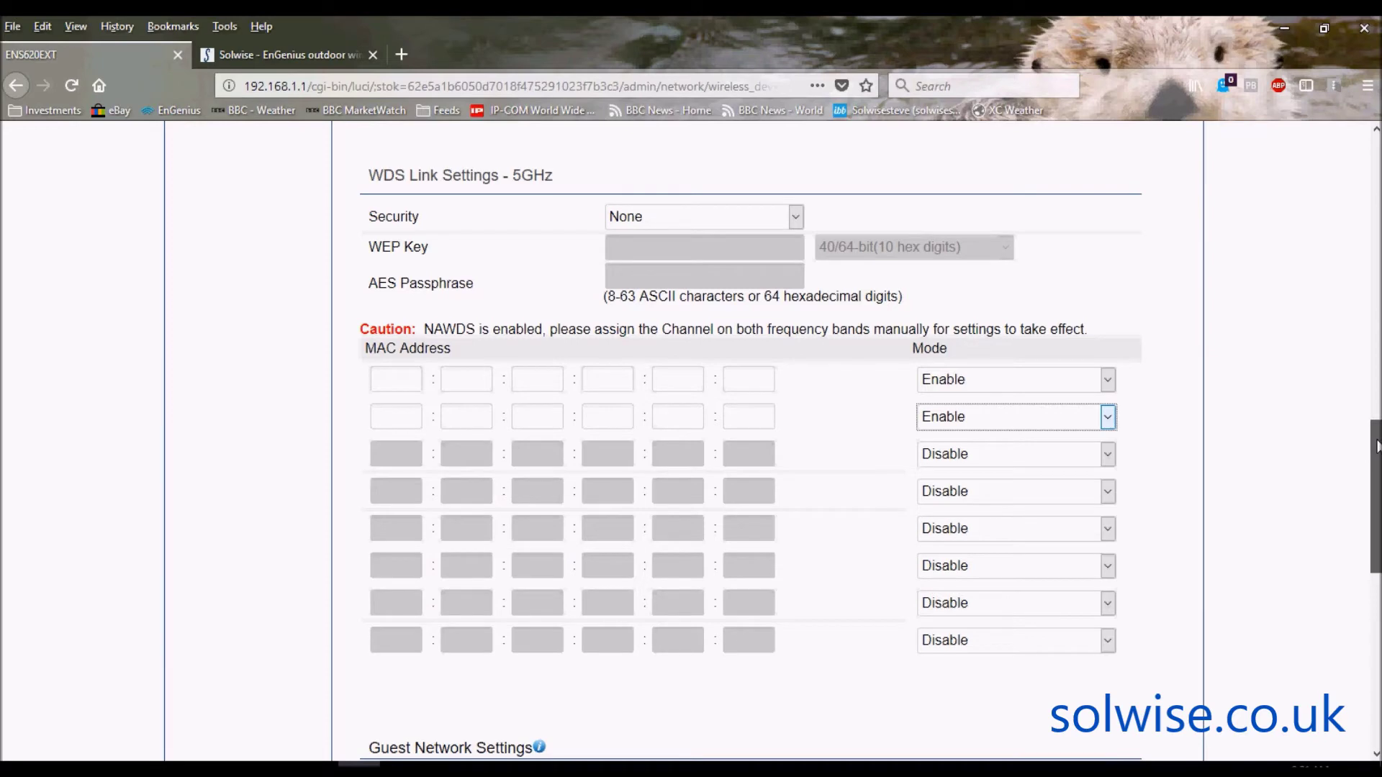
drag(1374, 439, 1377, 570)
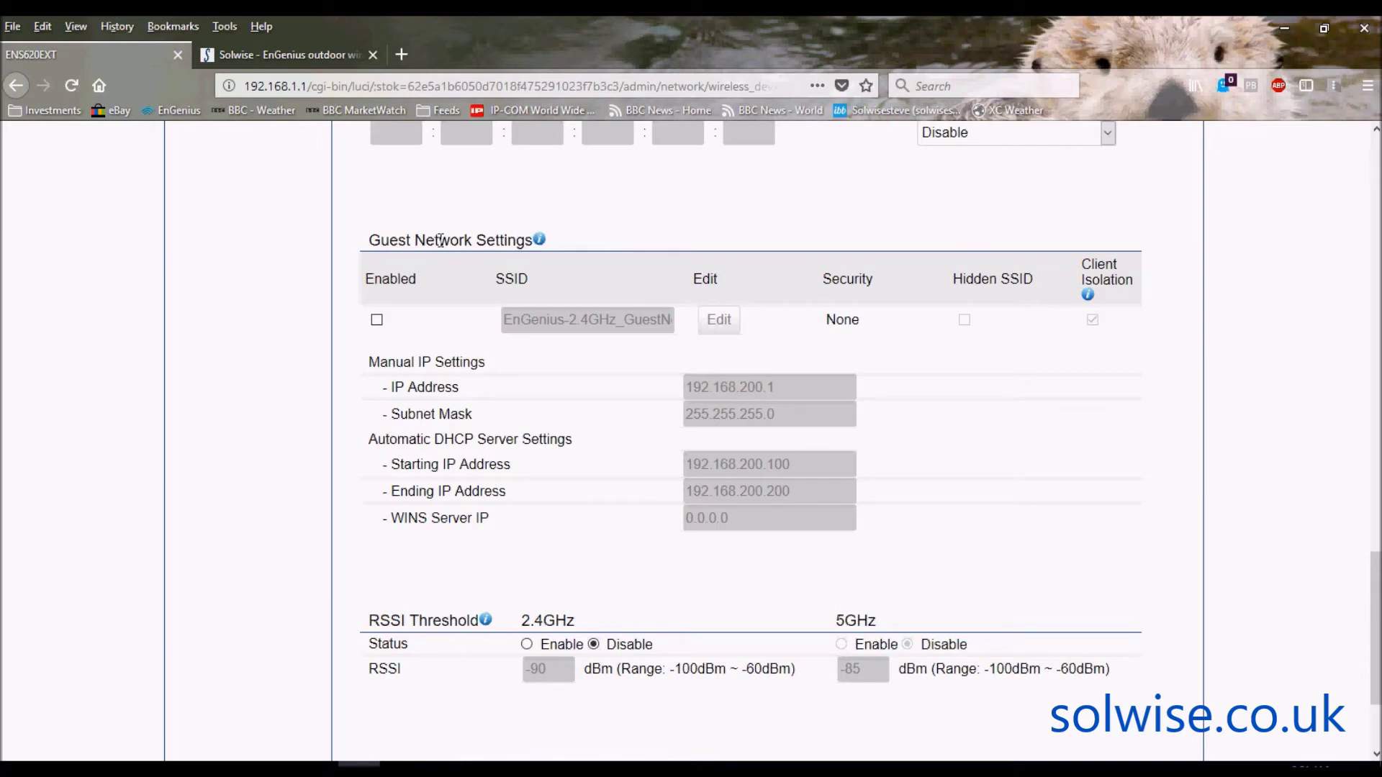
- Enable the 2.4GHz guest network and check that its security mode remains None
mouse_move(536, 233)
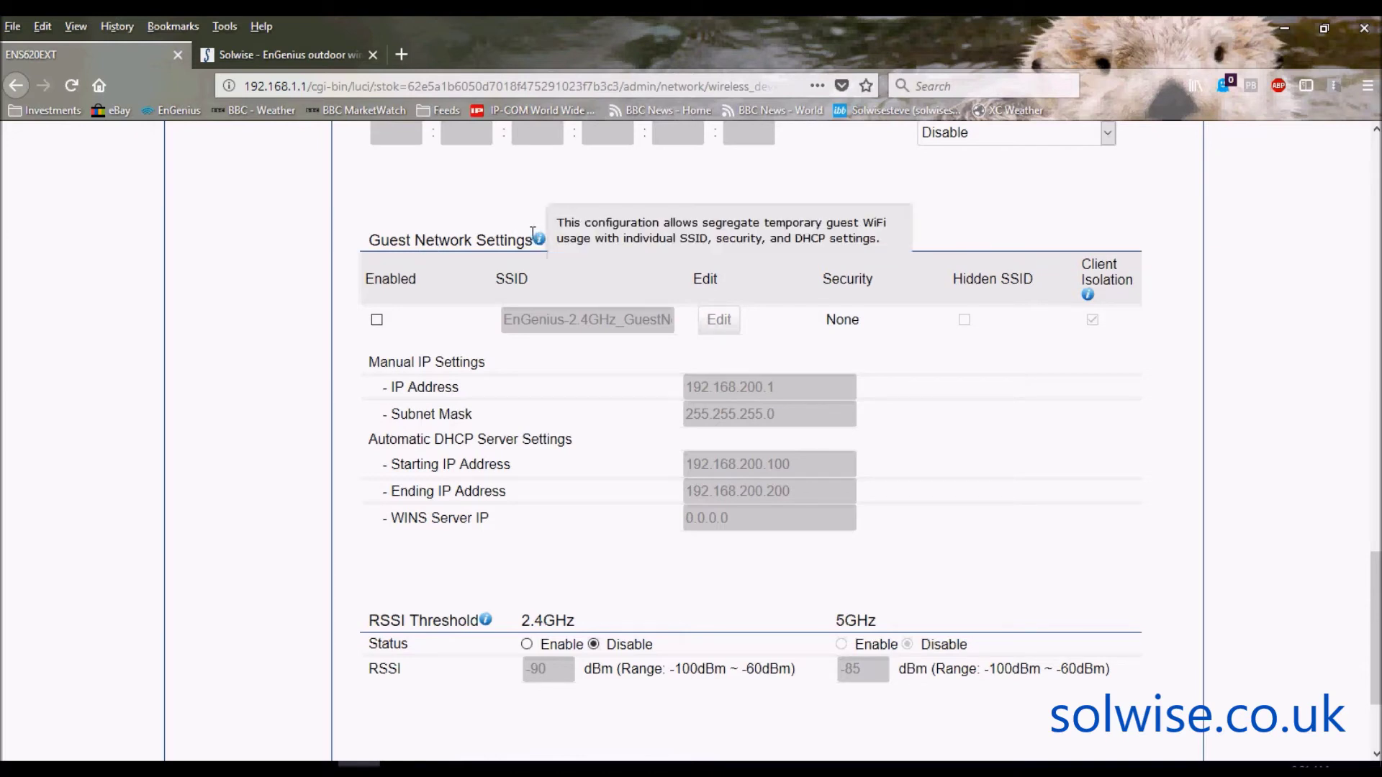
click(377, 321)
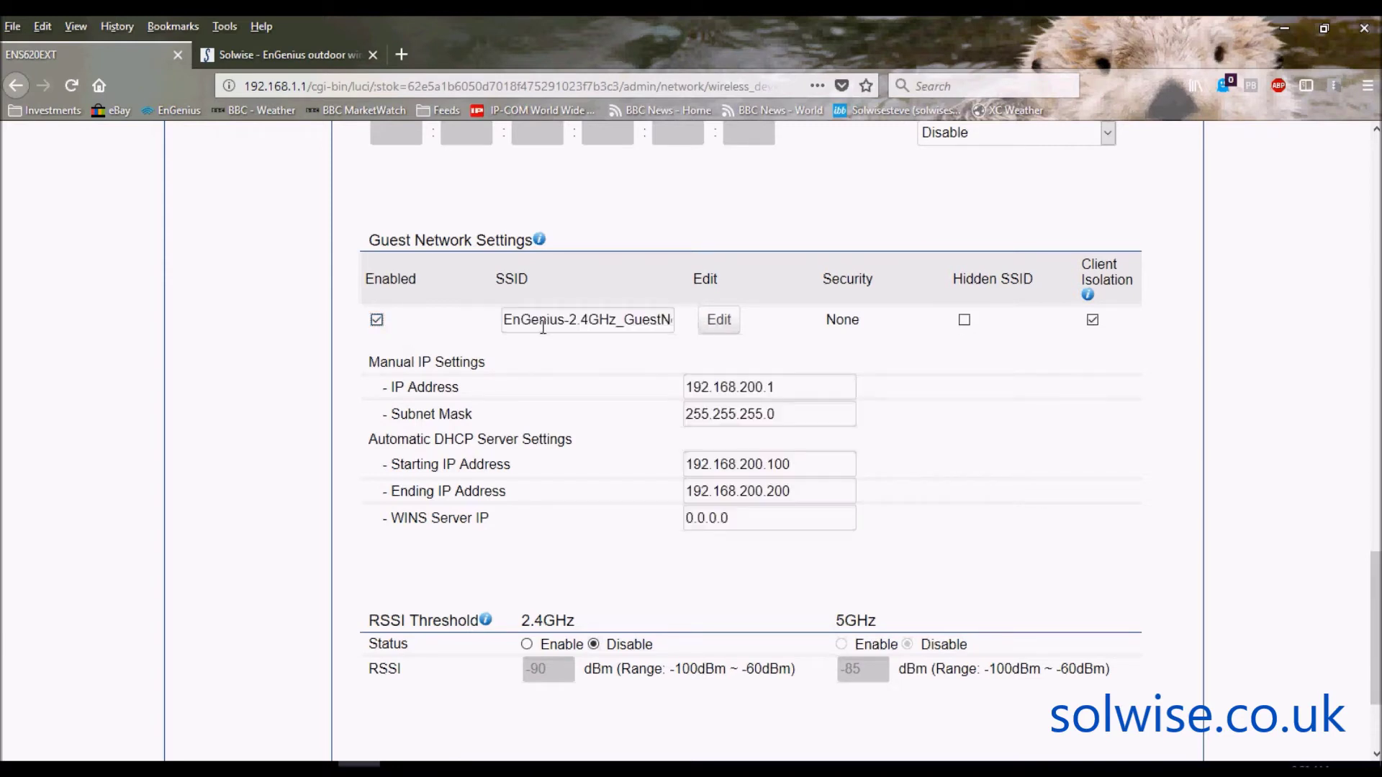
click(719, 323)
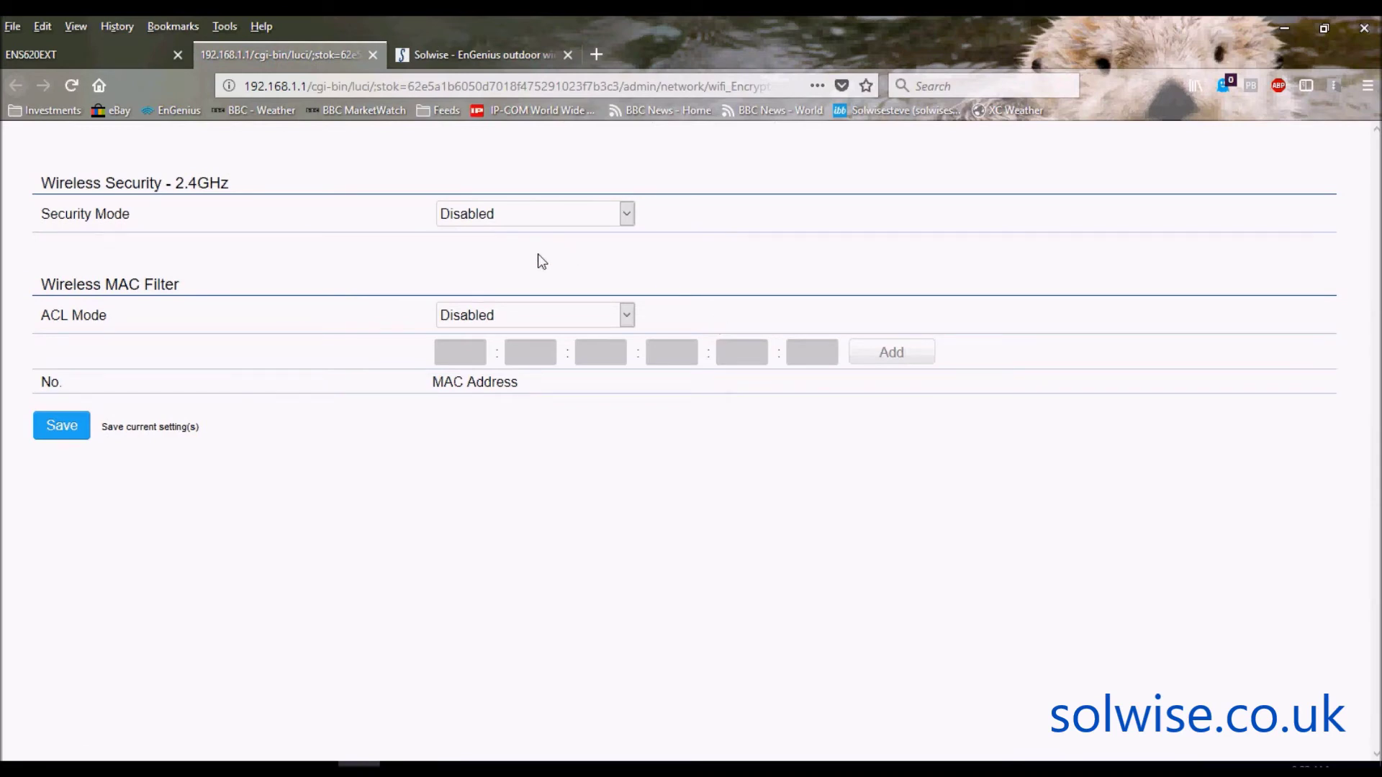
click(624, 215)
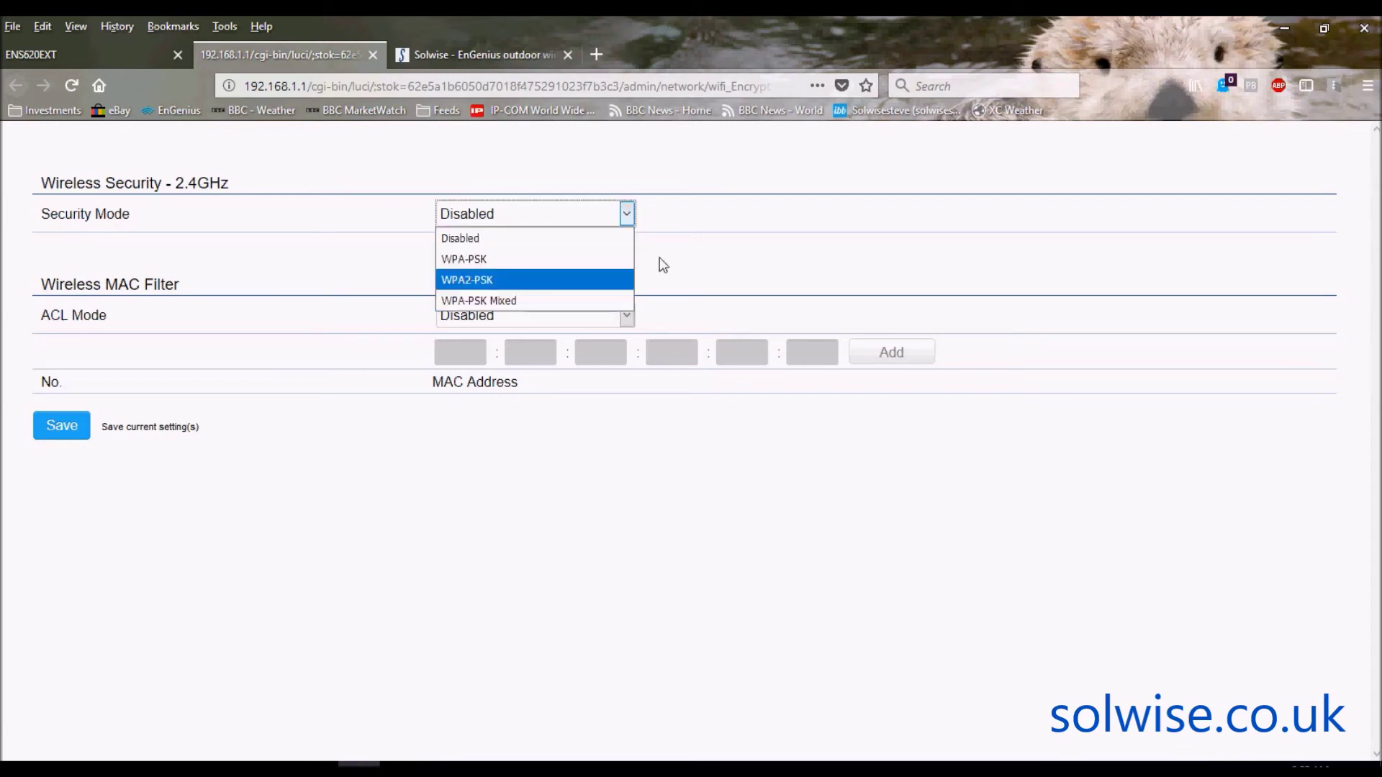
click(702, 252)
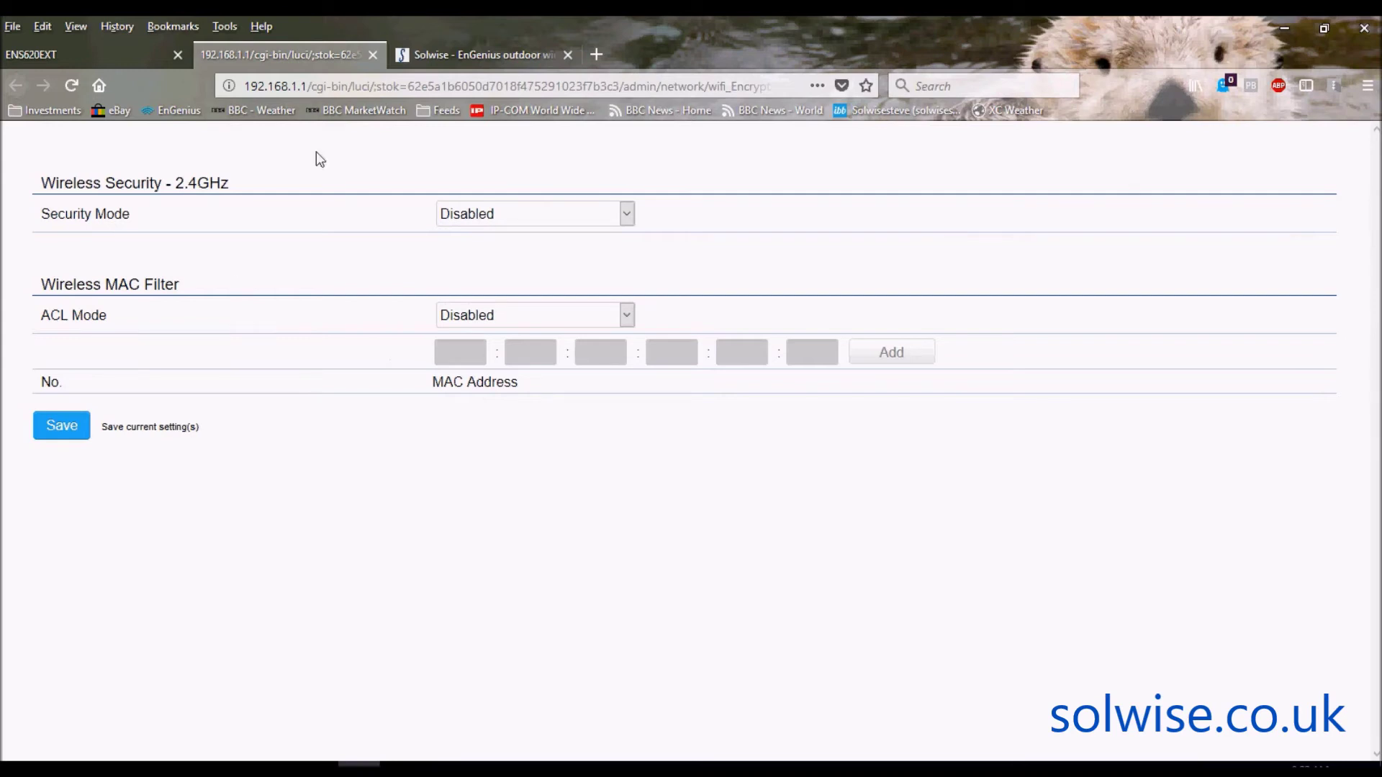
click(372, 55)
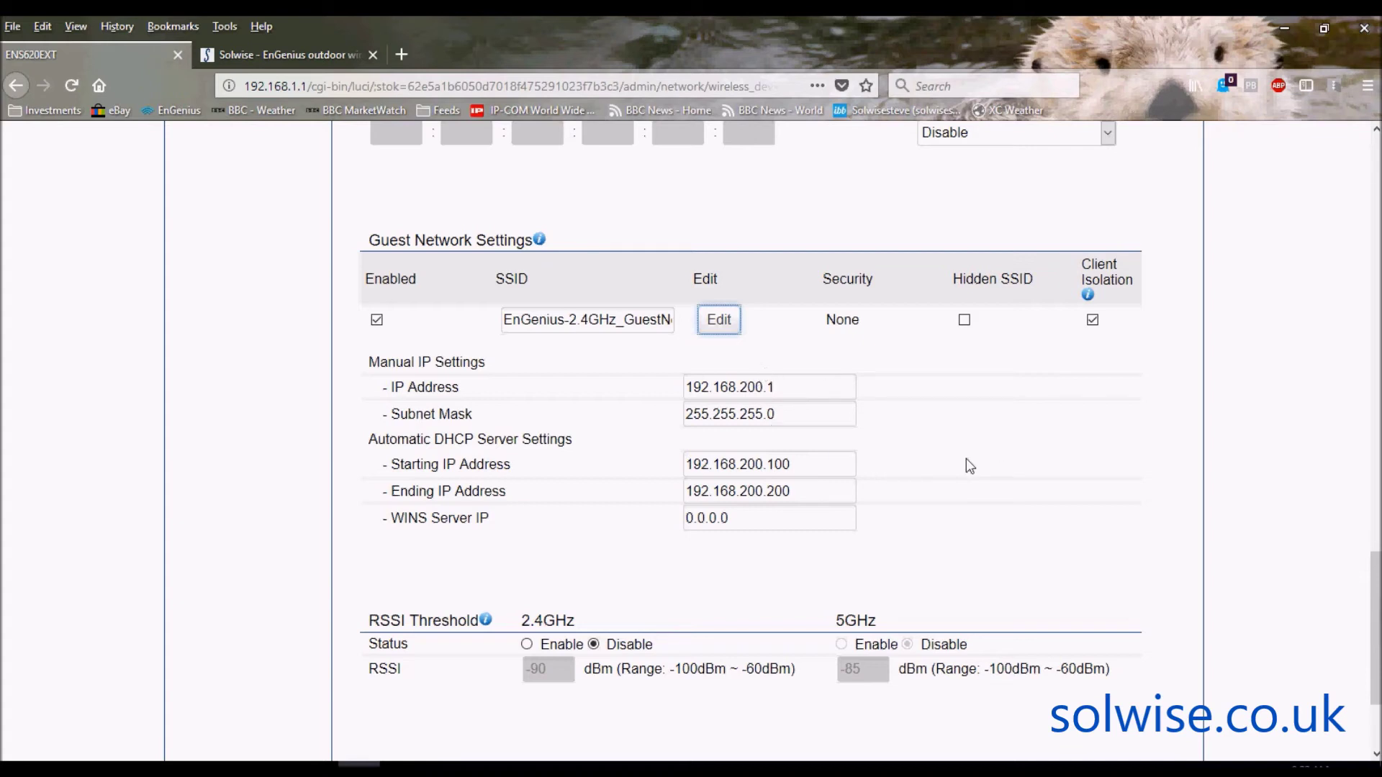
click(377, 325)
click(377, 325)
- Scroll down to Management VLAN Settings and the Save button, then back to the top
drag(1375, 576, 1375, 617)
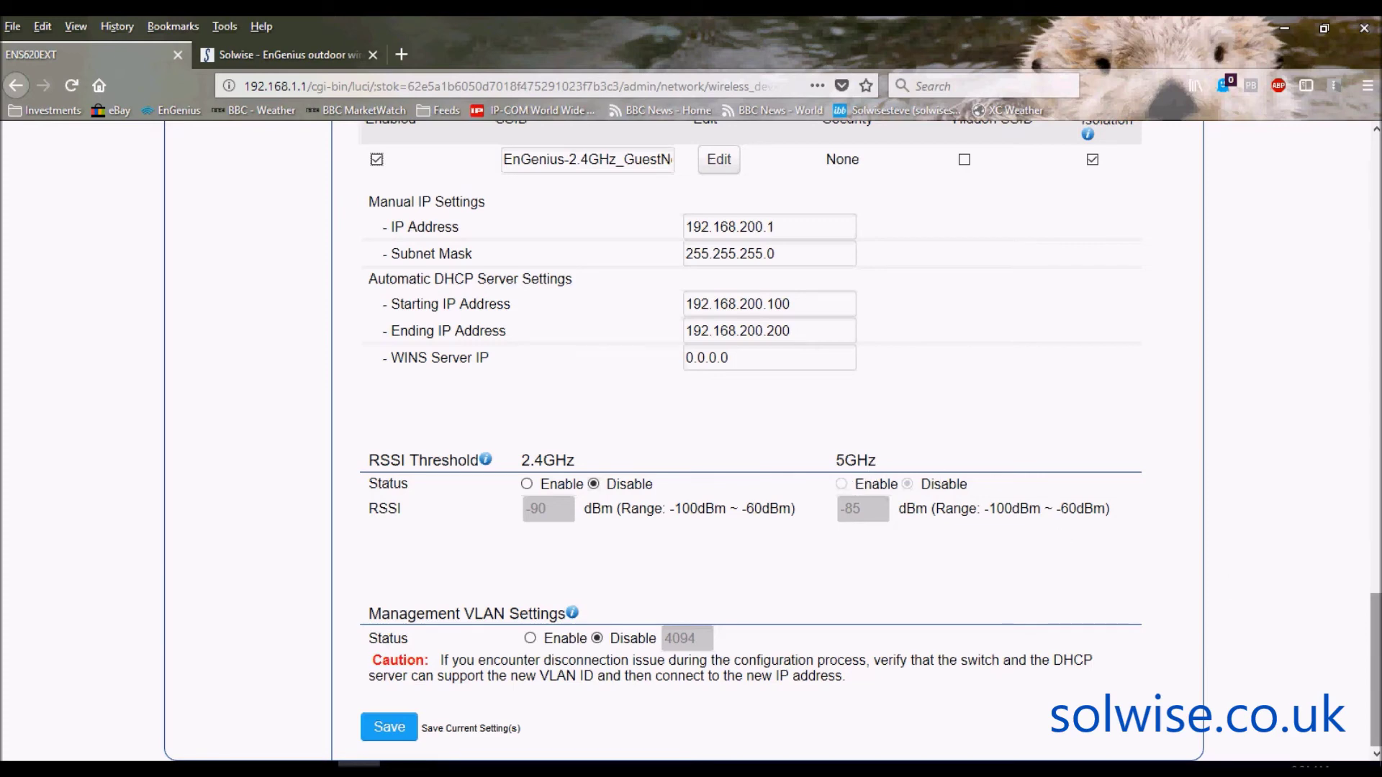
drag(1371, 652, 1374, 192)
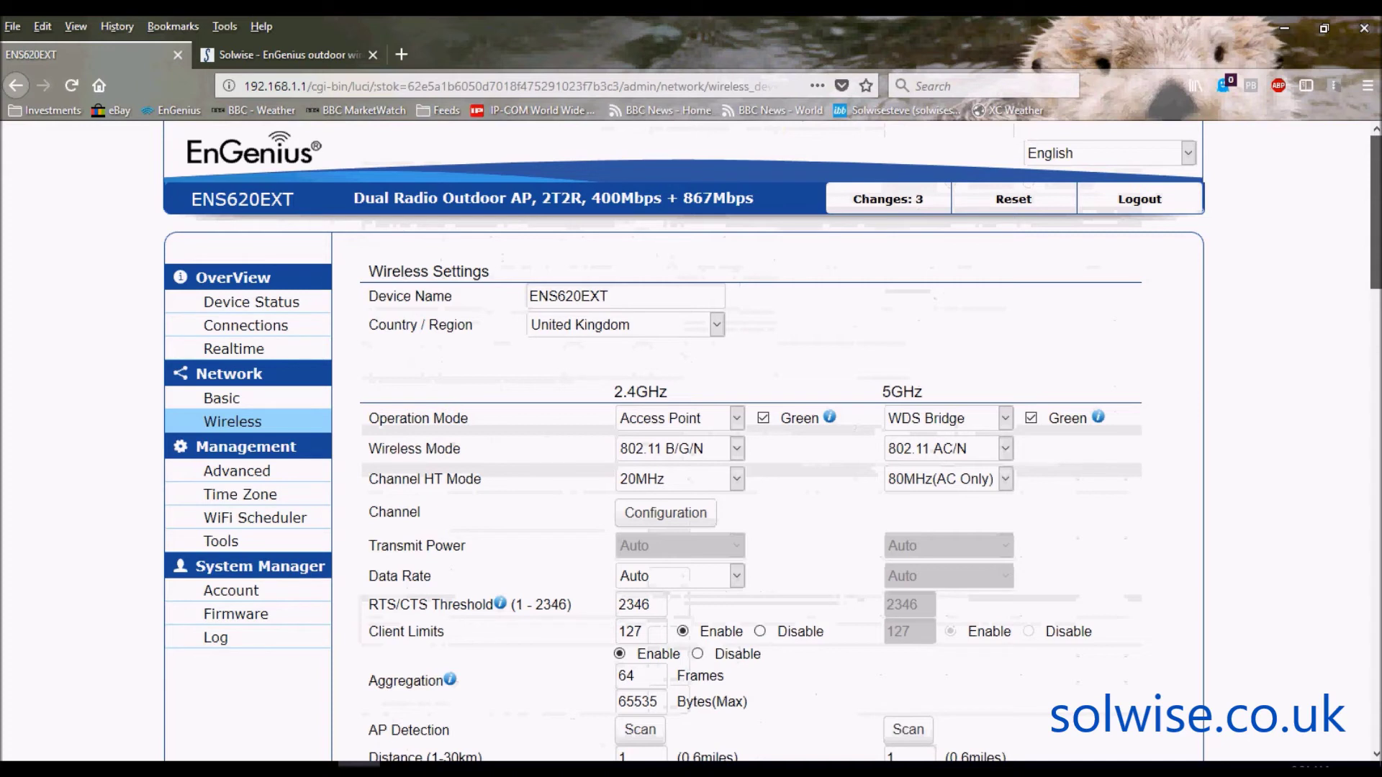
- Switch the 5GHz Operation Mode from WDS Bridge to Access Point and show the Band Steering choices
click(1005, 419)
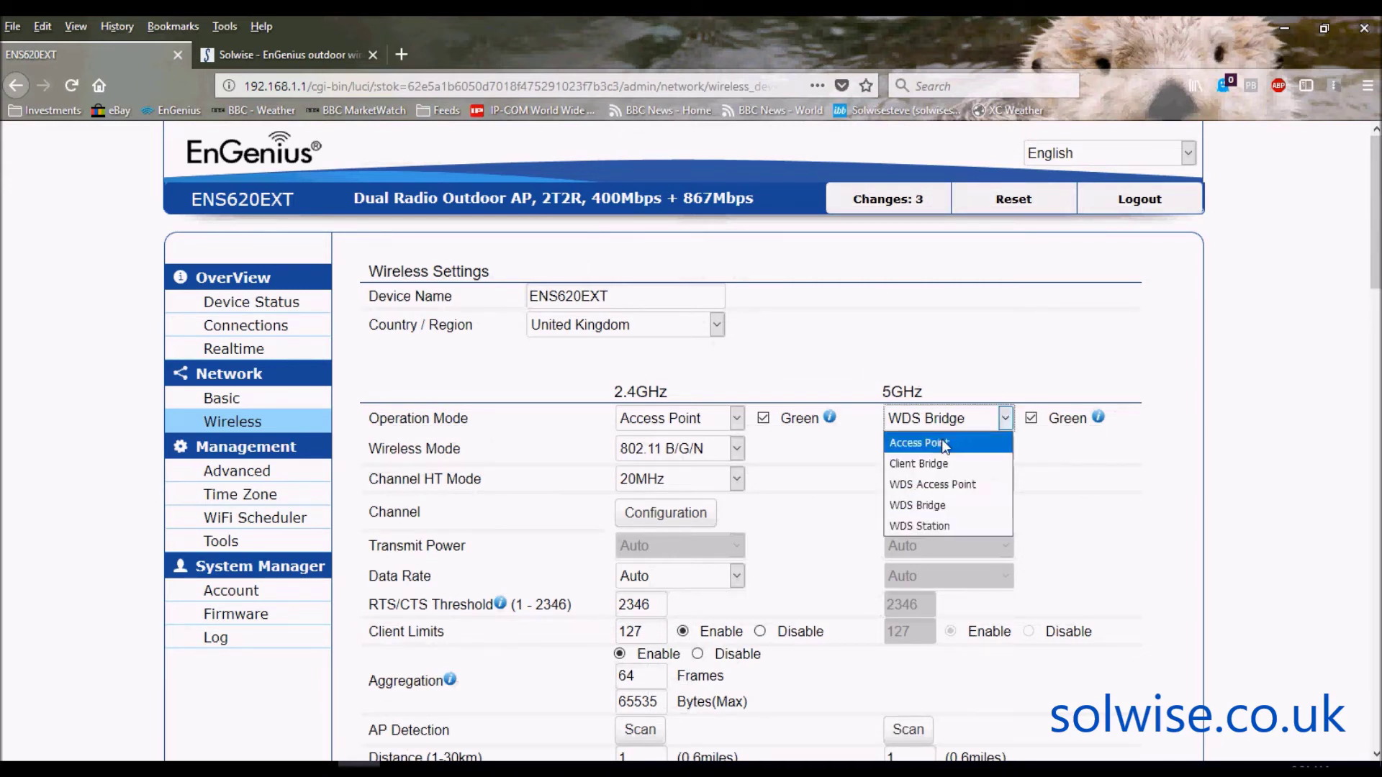
key(Escape)
key(Up)
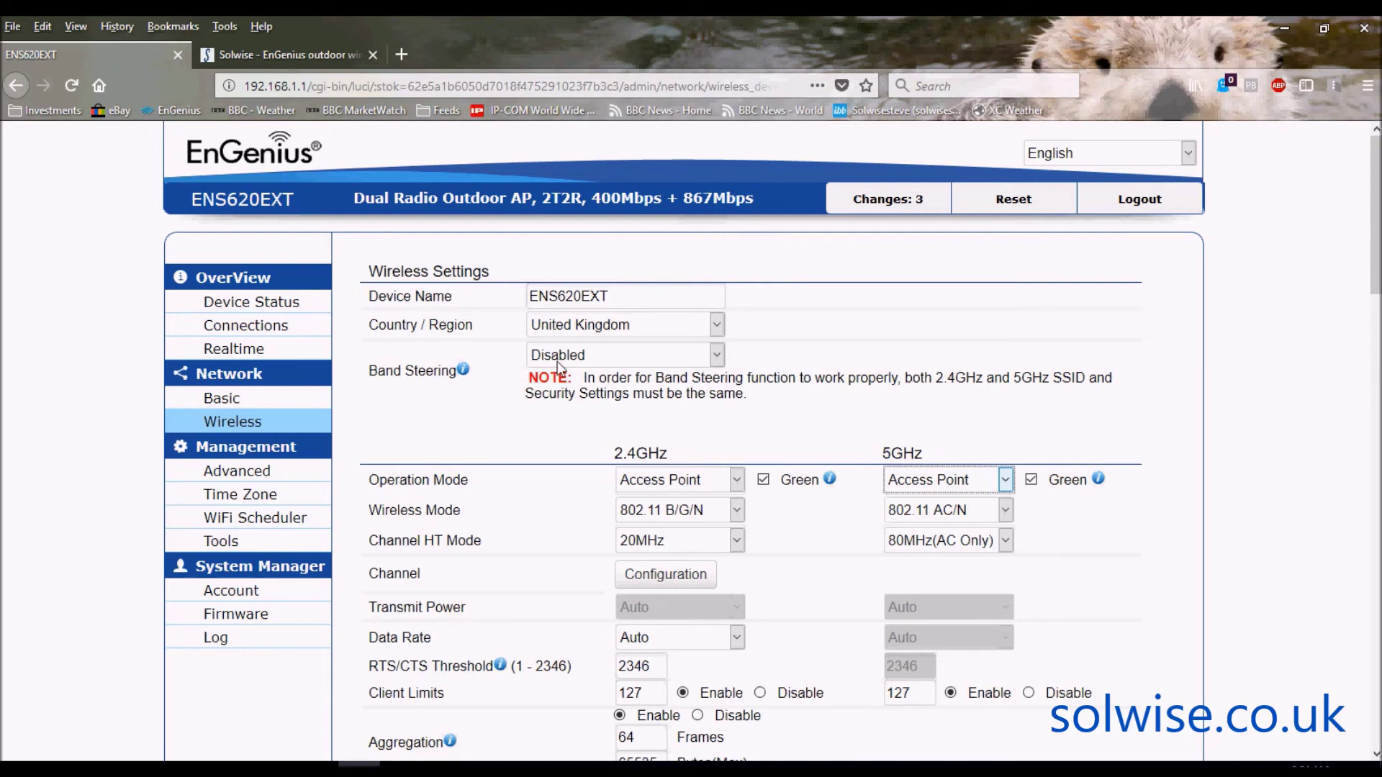
click(716, 358)
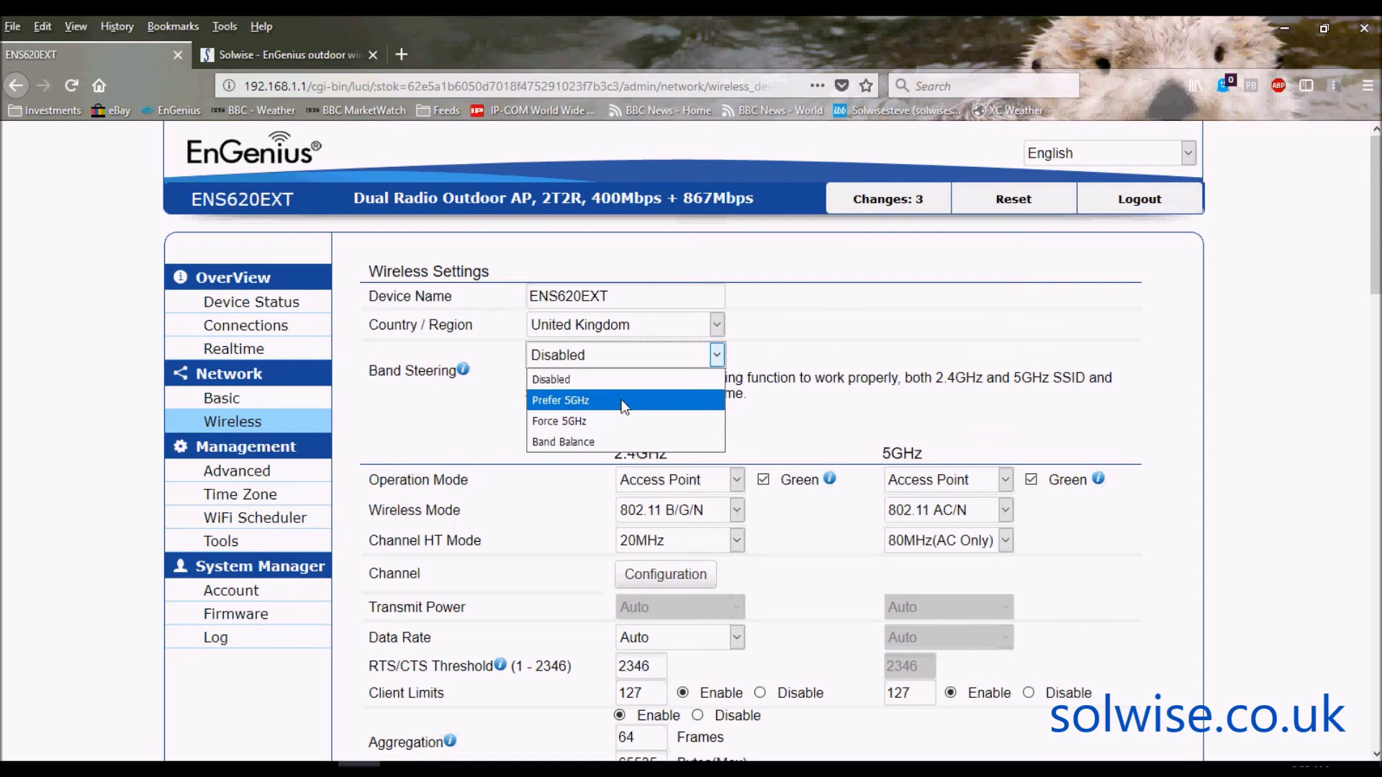
- Choose Prefer 5GHz for Band Steering, which shows a -75 dBm 5GHz RSSI threshold
click(819, 432)
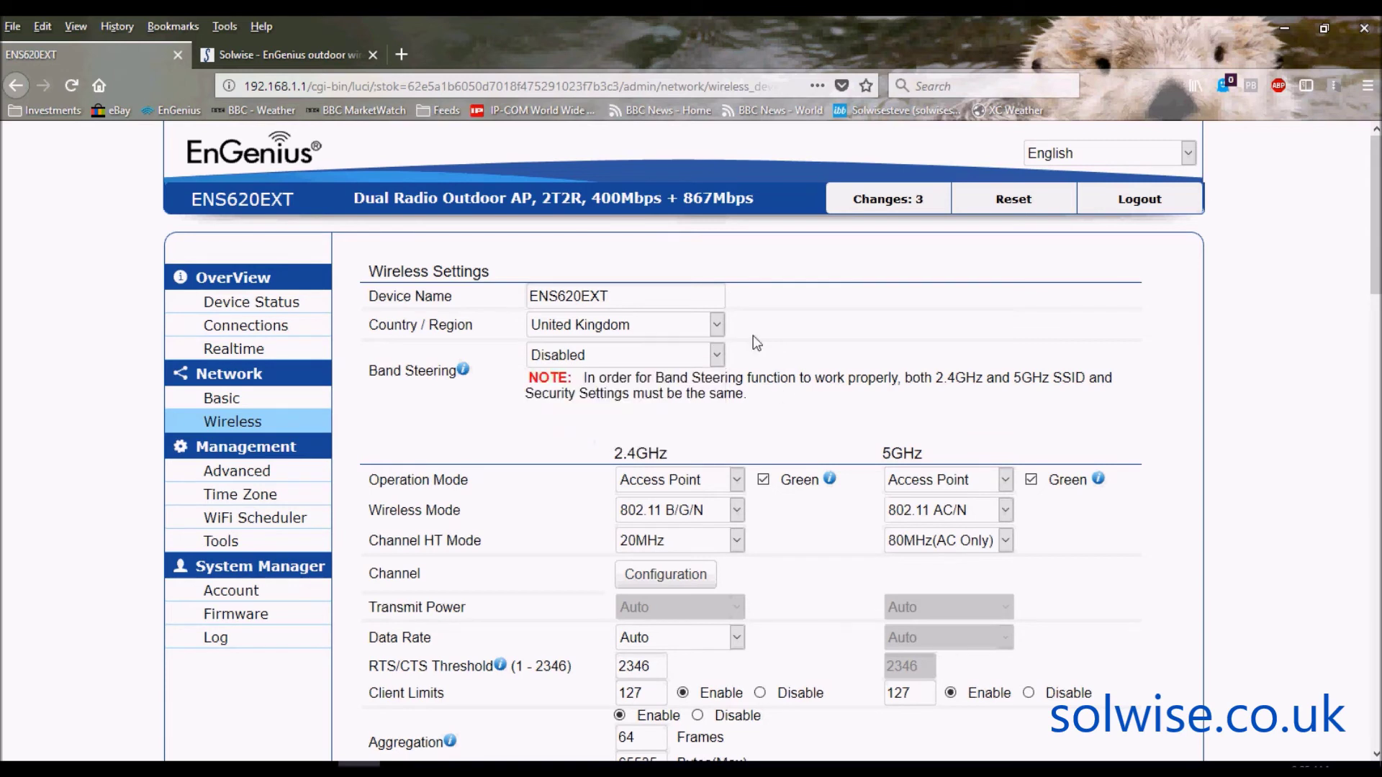
click(717, 355)
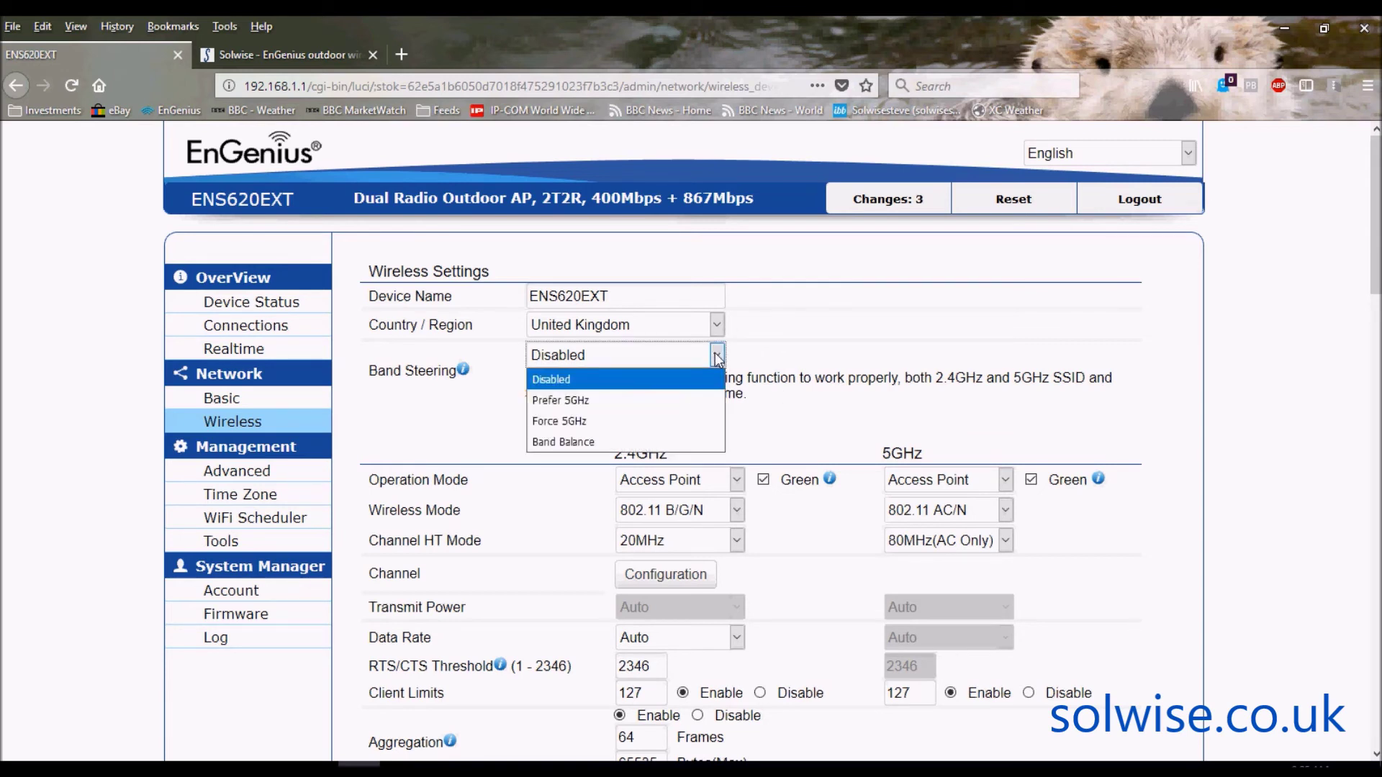
click(605, 400)
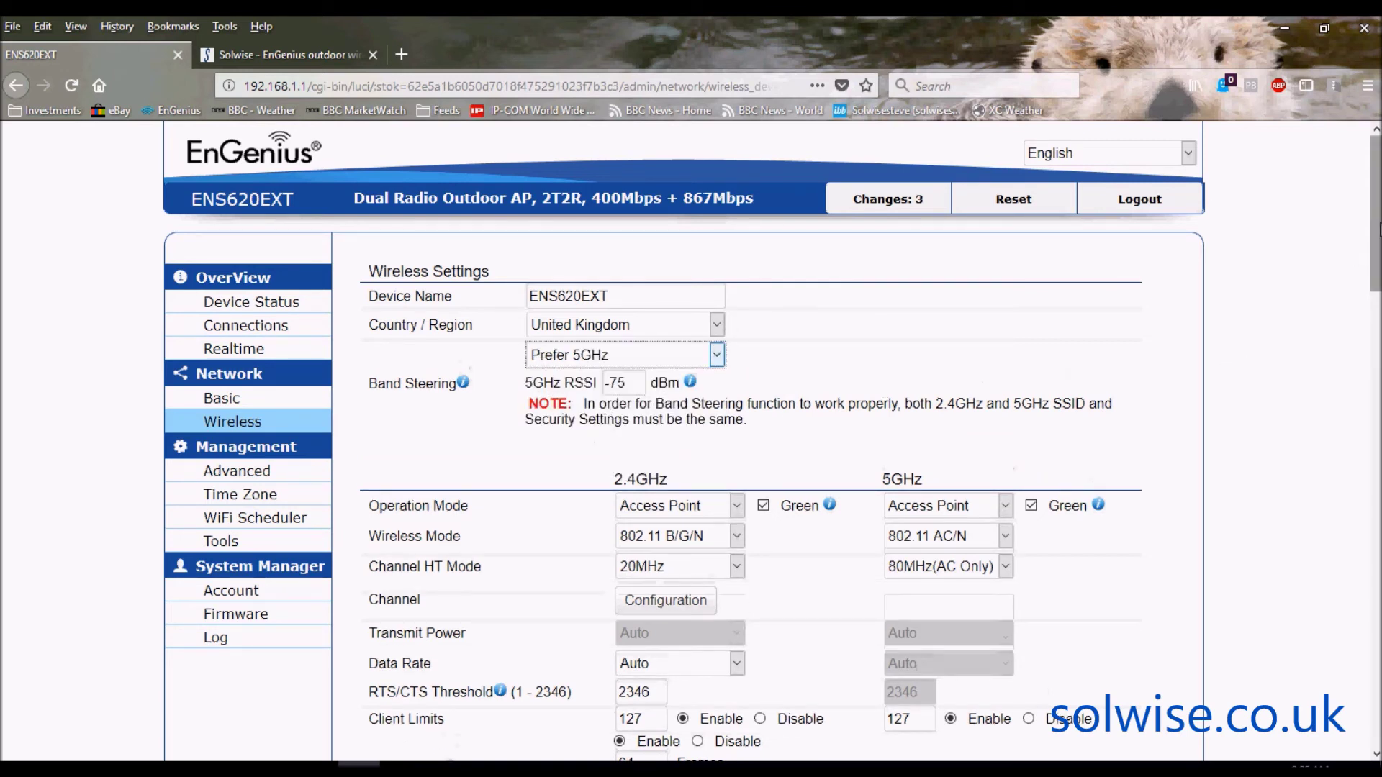
- Scroll through the SSID tables, RSSI Threshold and Management VLAN sections, then back to the top
drag(1378, 229, 1378, 439)
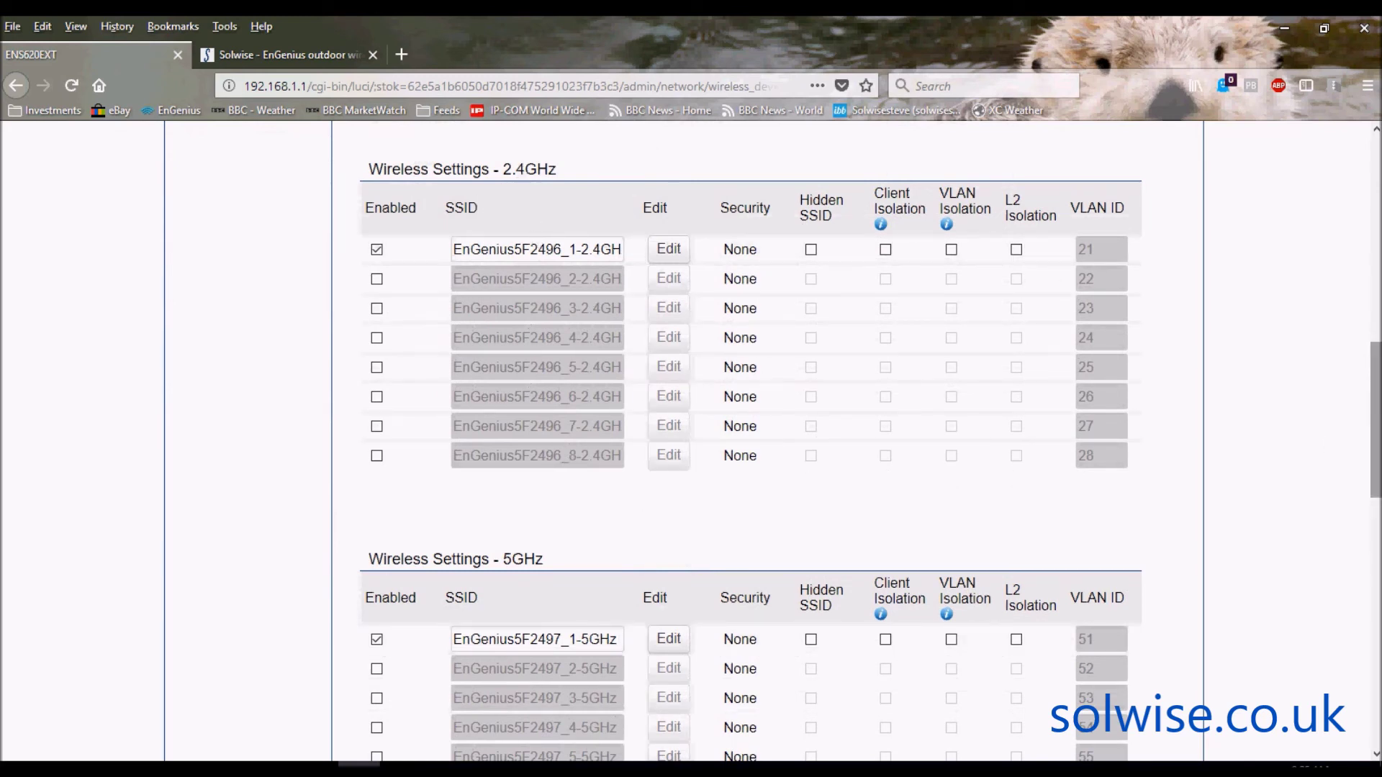
scroll(1374, 417, down, 5)
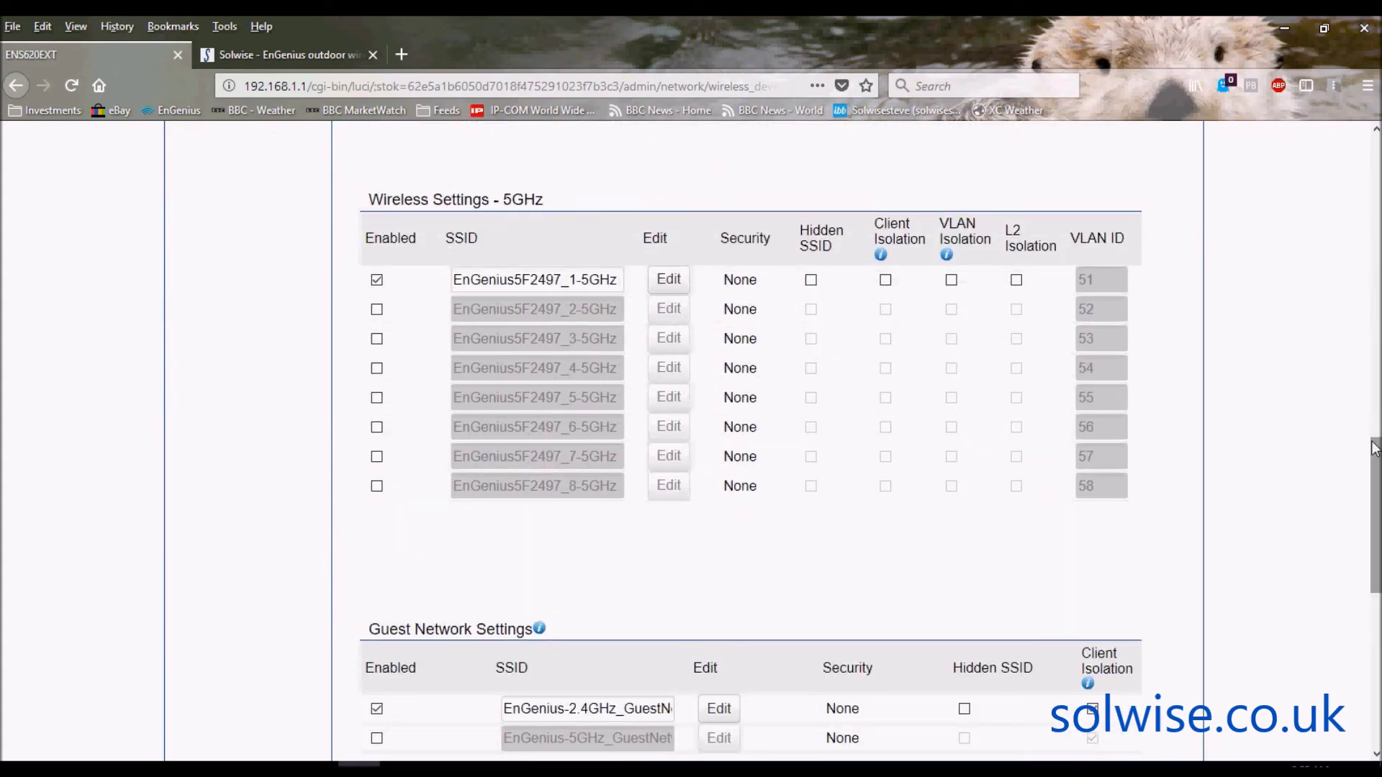
scroll(1375, 464, down, 1)
scroll(1375, 464, down, 4)
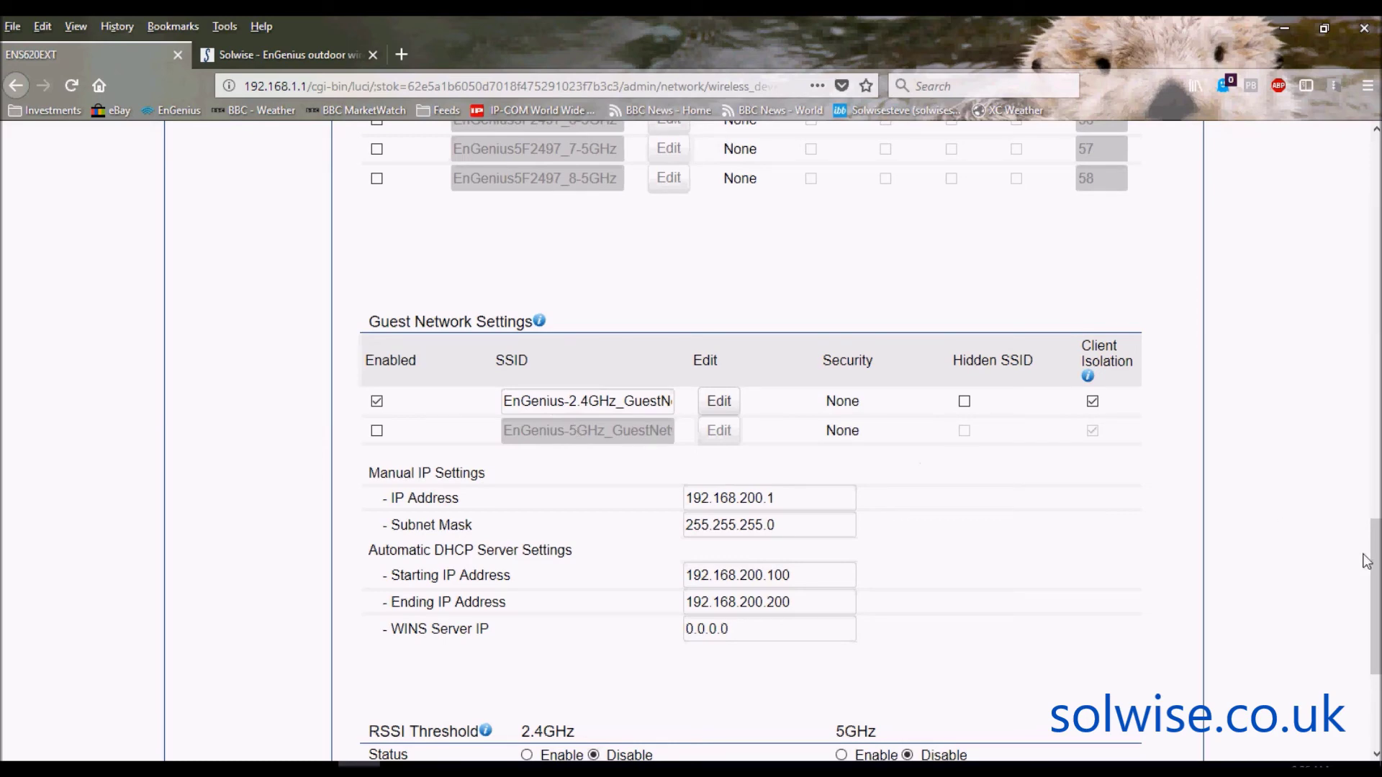
drag(1375, 570, 1376, 623)
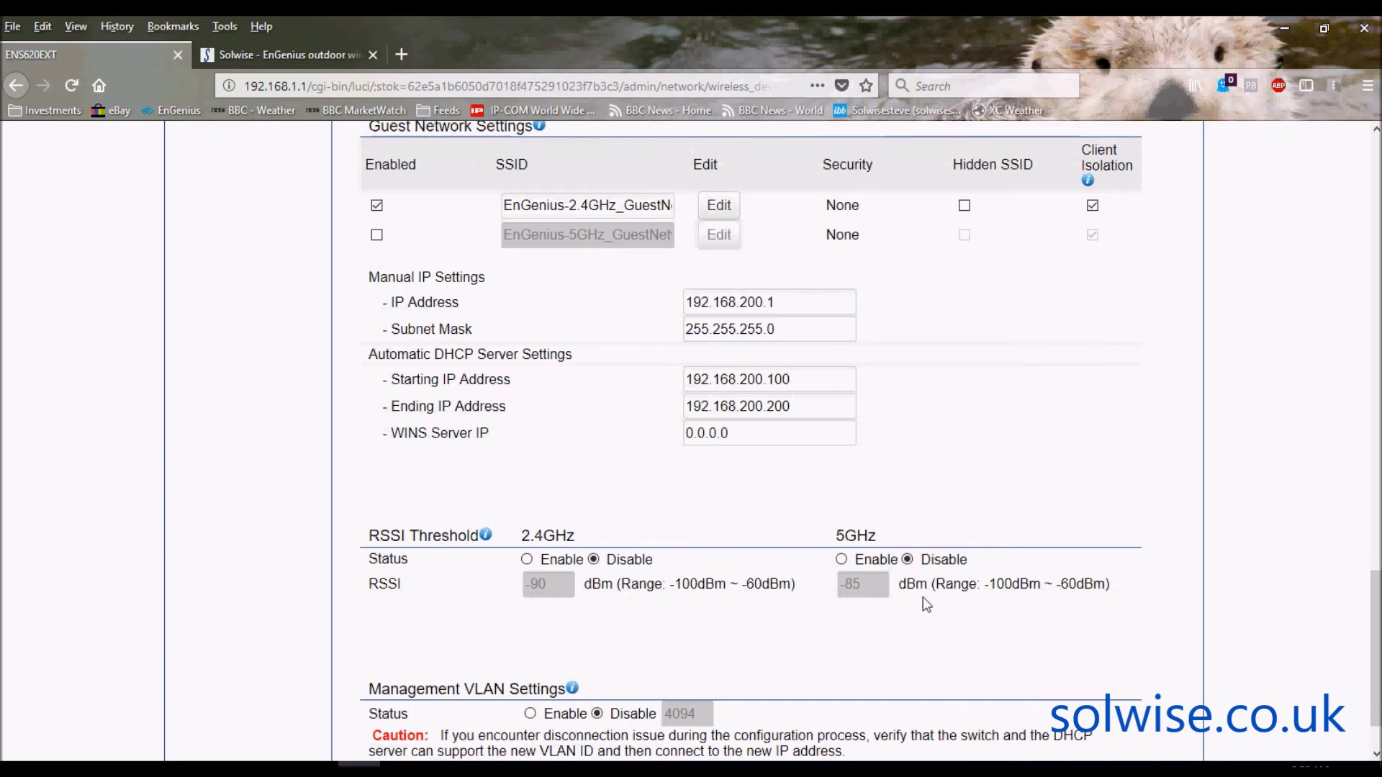
drag(1360, 605, 1360, 624)
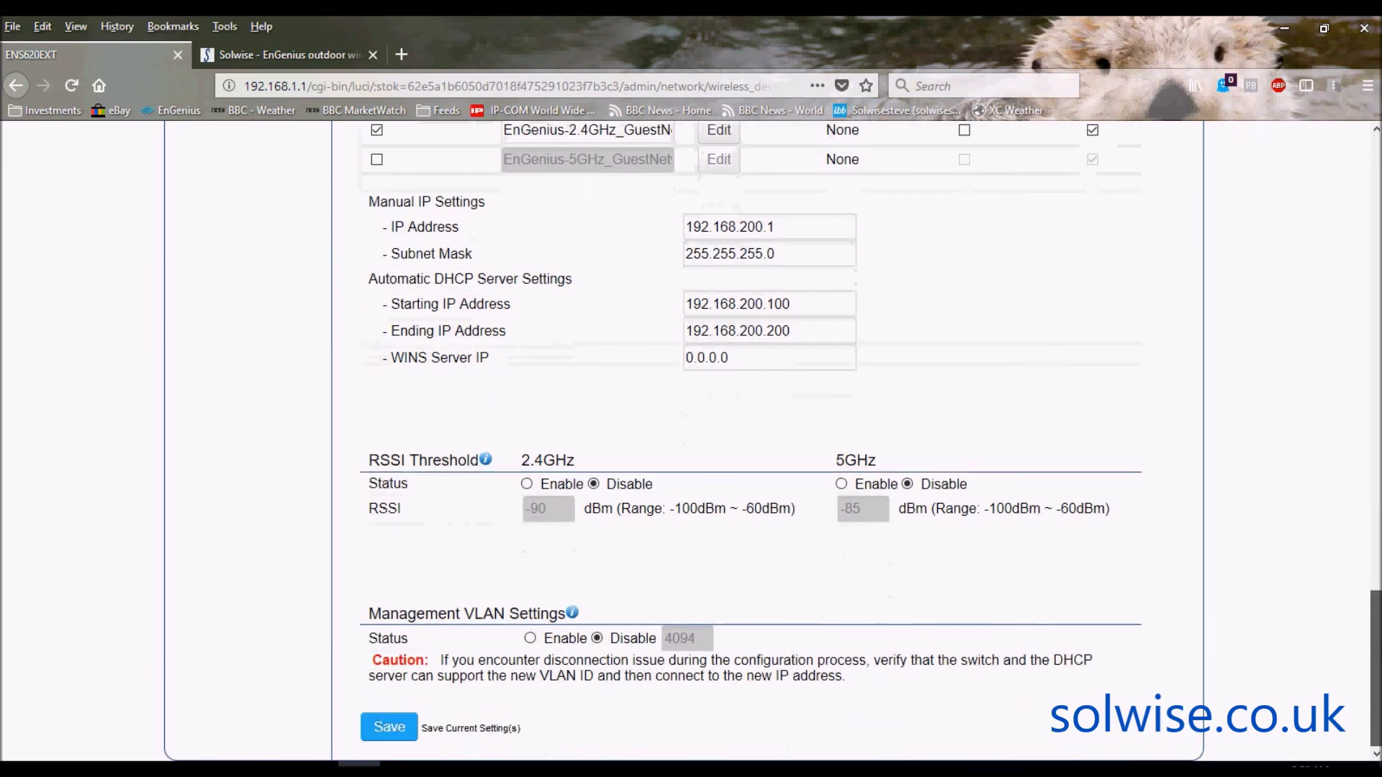
scroll(691, 439, up, 15)
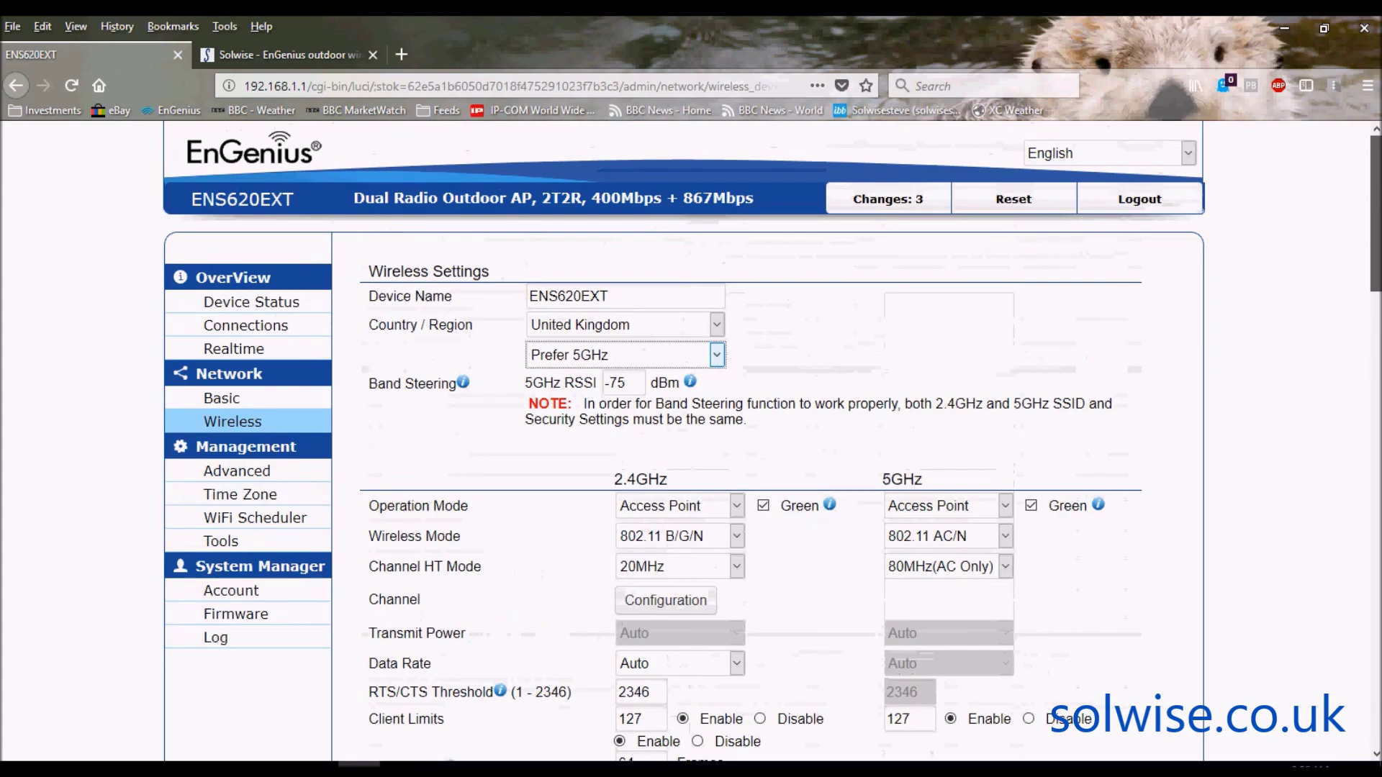
scroll(691, 439, down, 15)
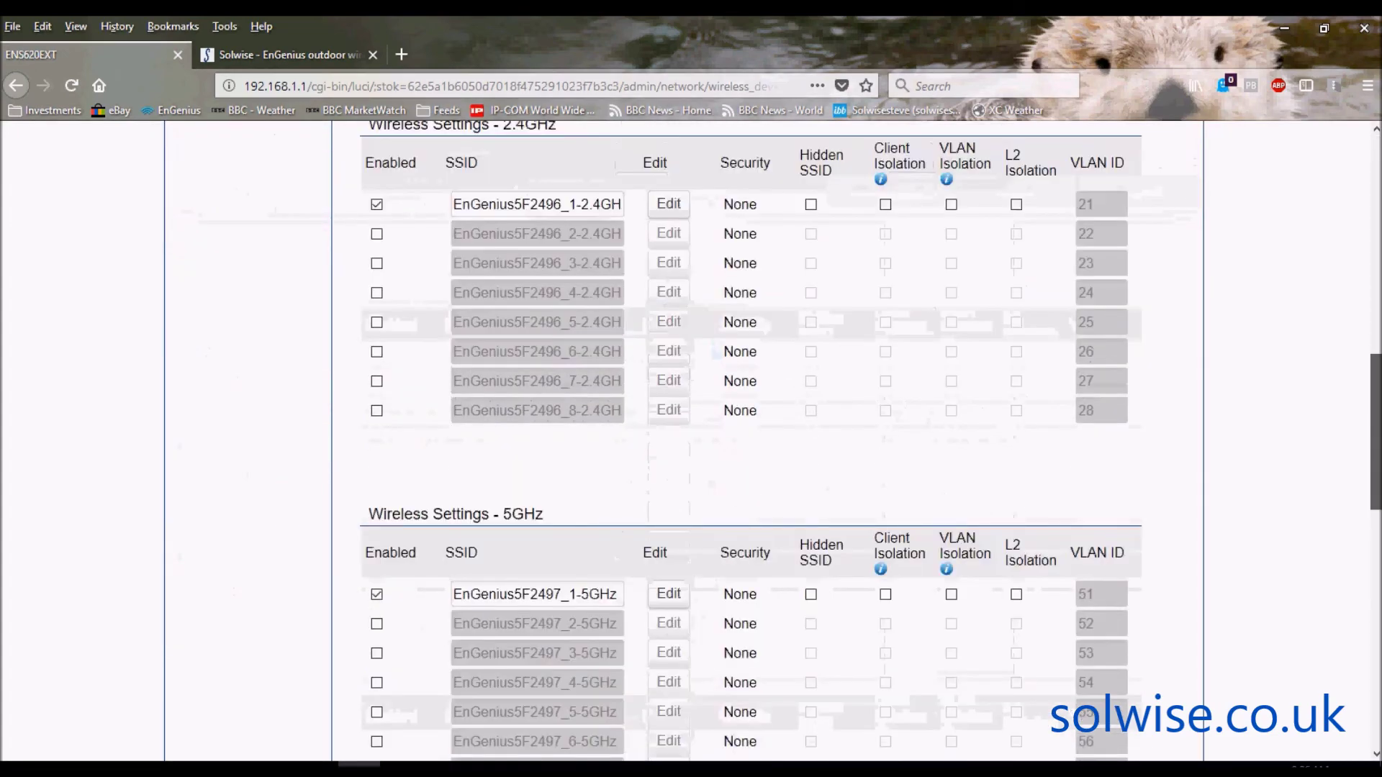
scroll(1378, 456, up, 10)
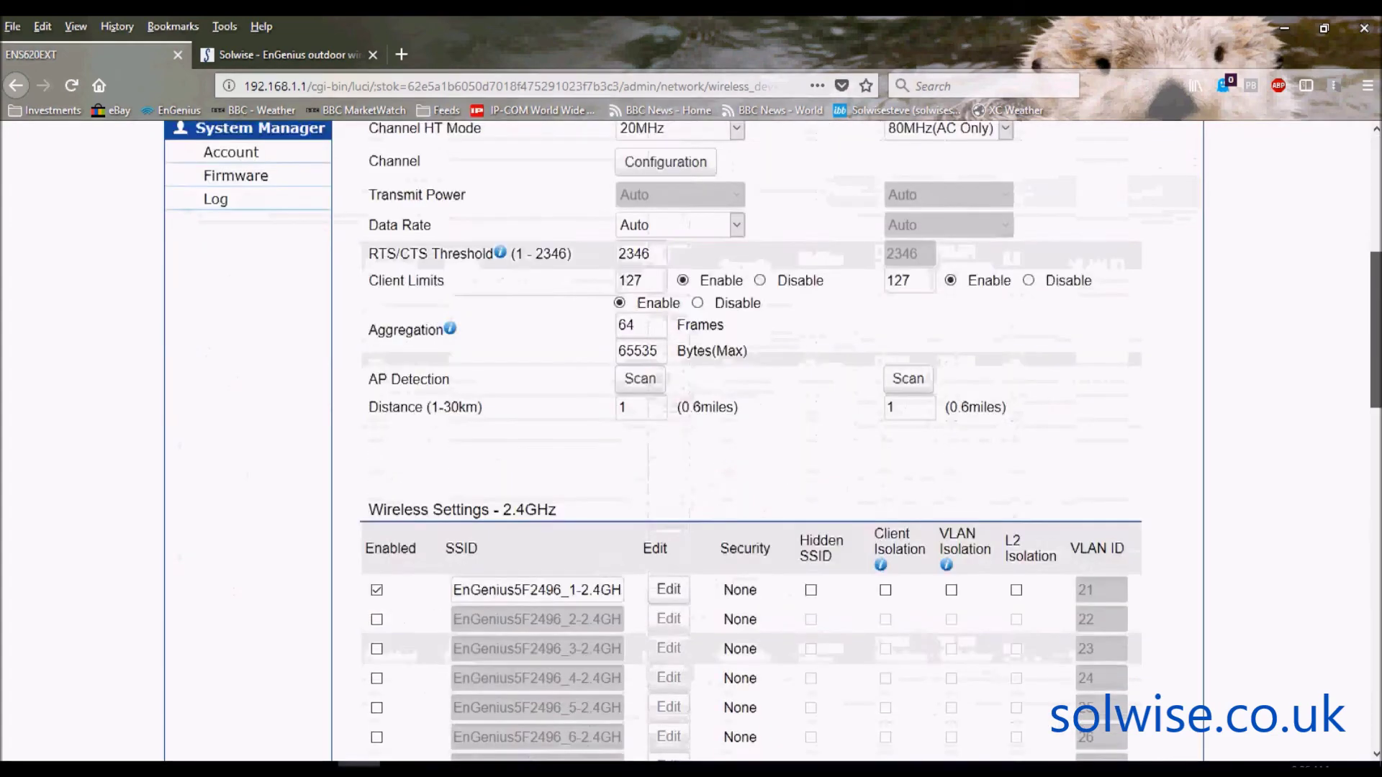
scroll(1376, 170, up, 6)
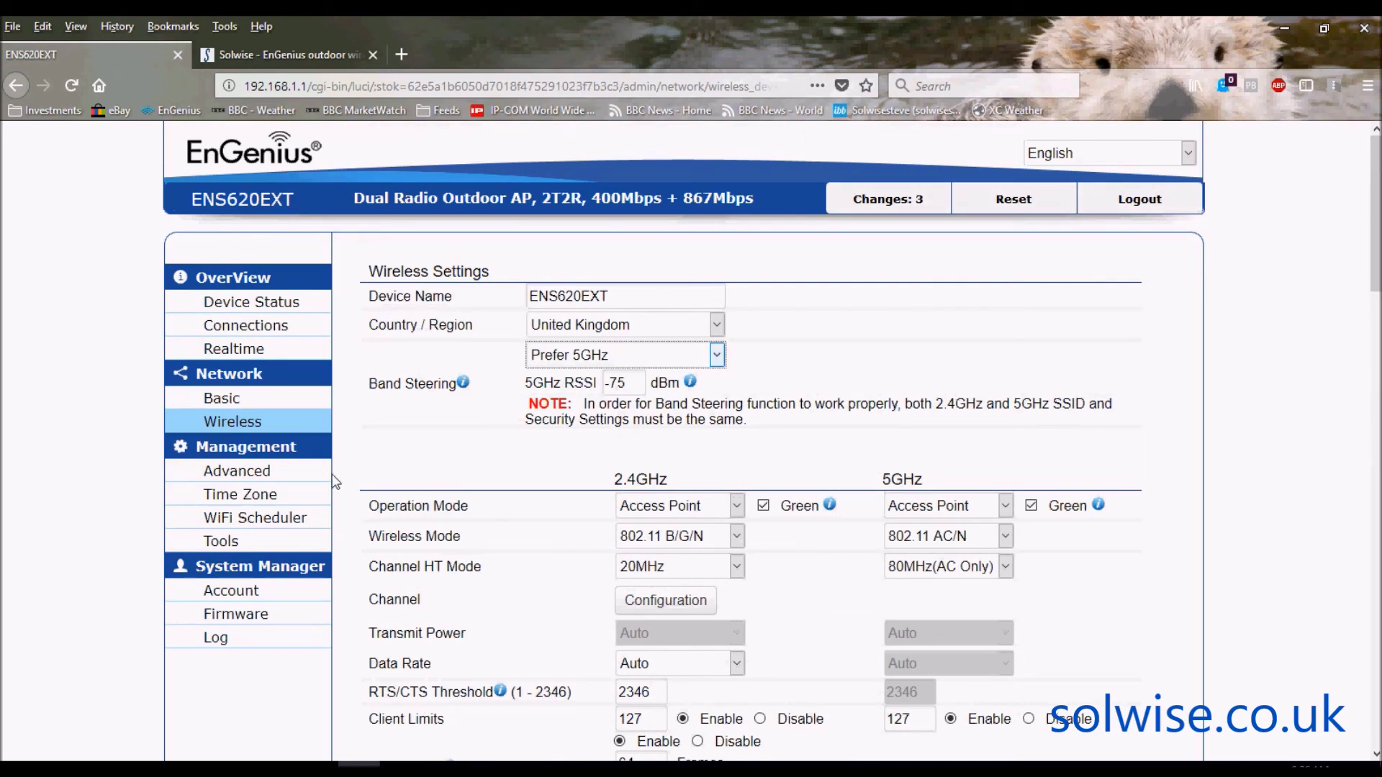
- Browse the Advanced management SNMP, CLI, SSH, HTTPS and Email Alert sections, then go to Time Zone
click(240, 472)
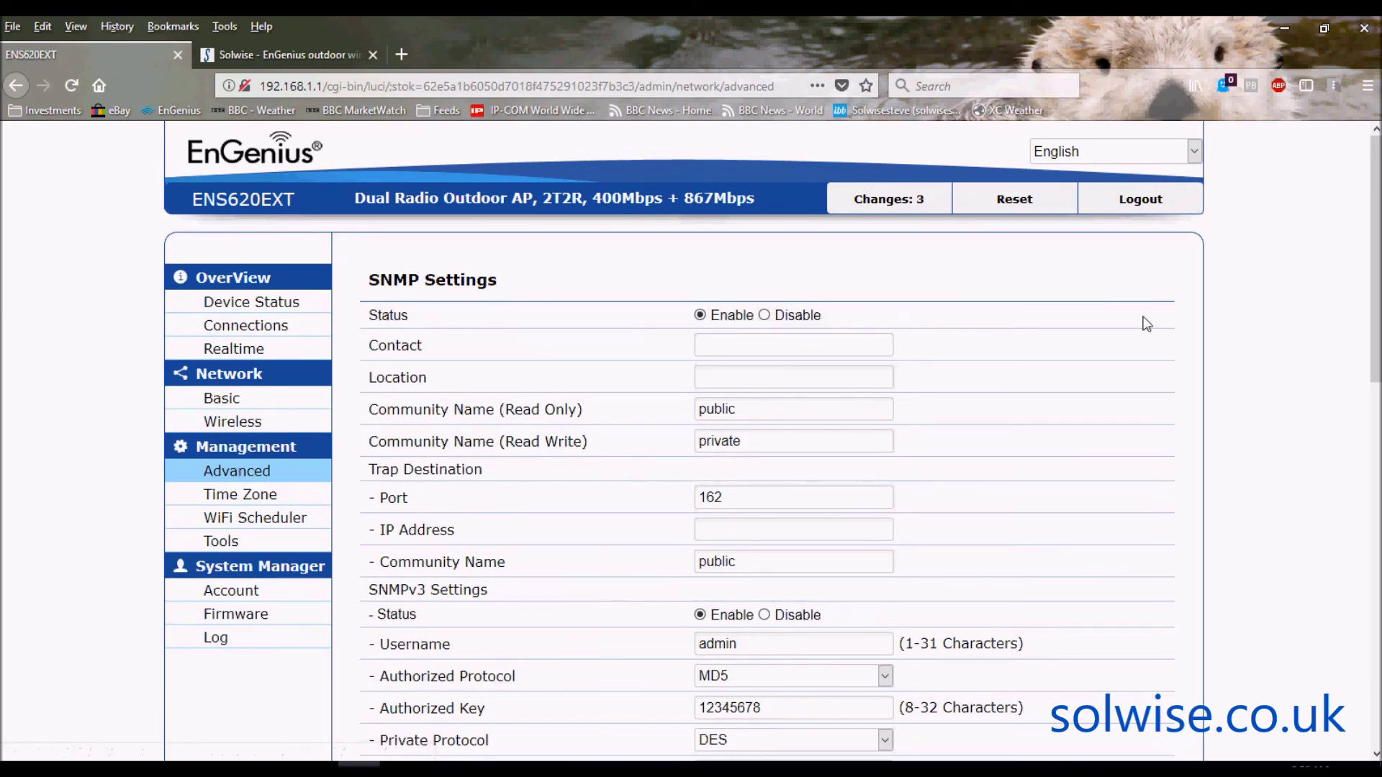
scroll(1239, 282, down, 7)
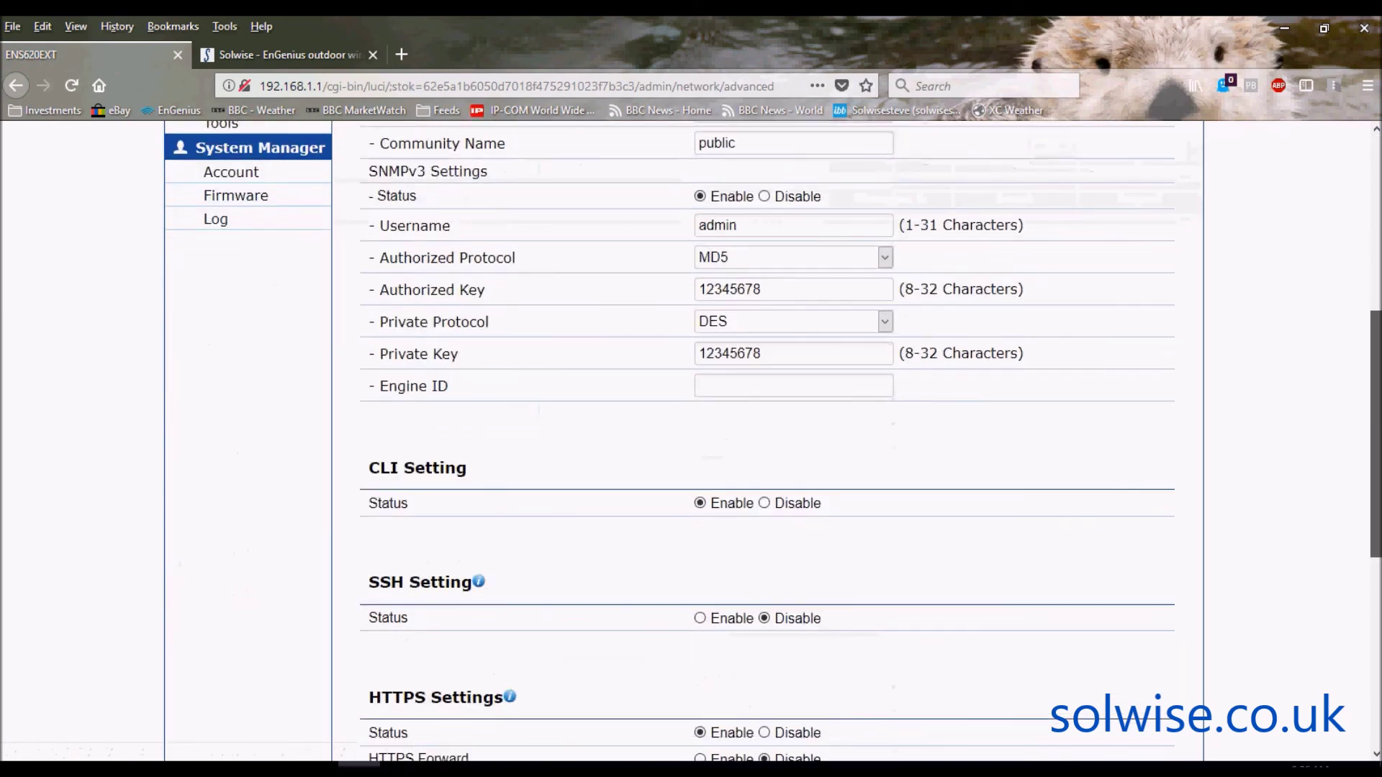
scroll(1240, 432, down, 5)
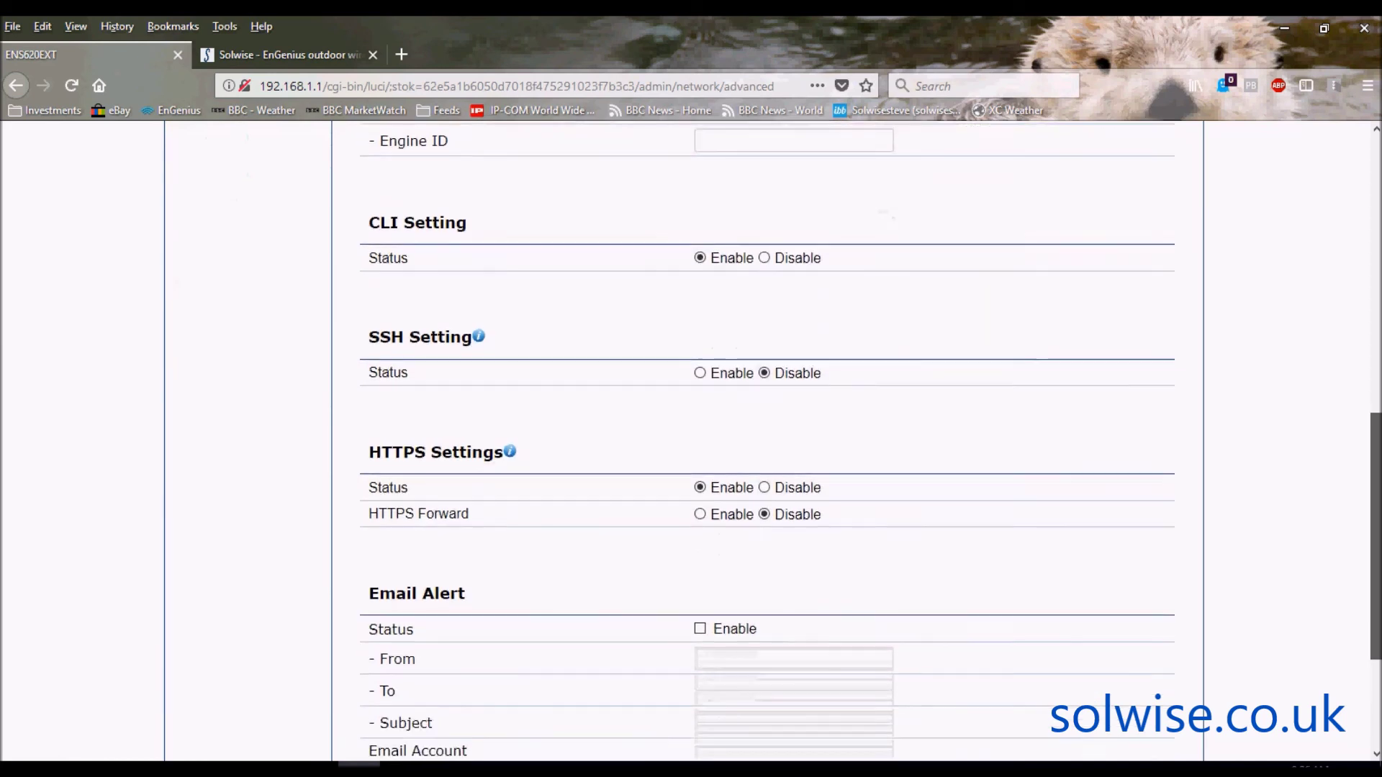
scroll(749, 424, down, 2)
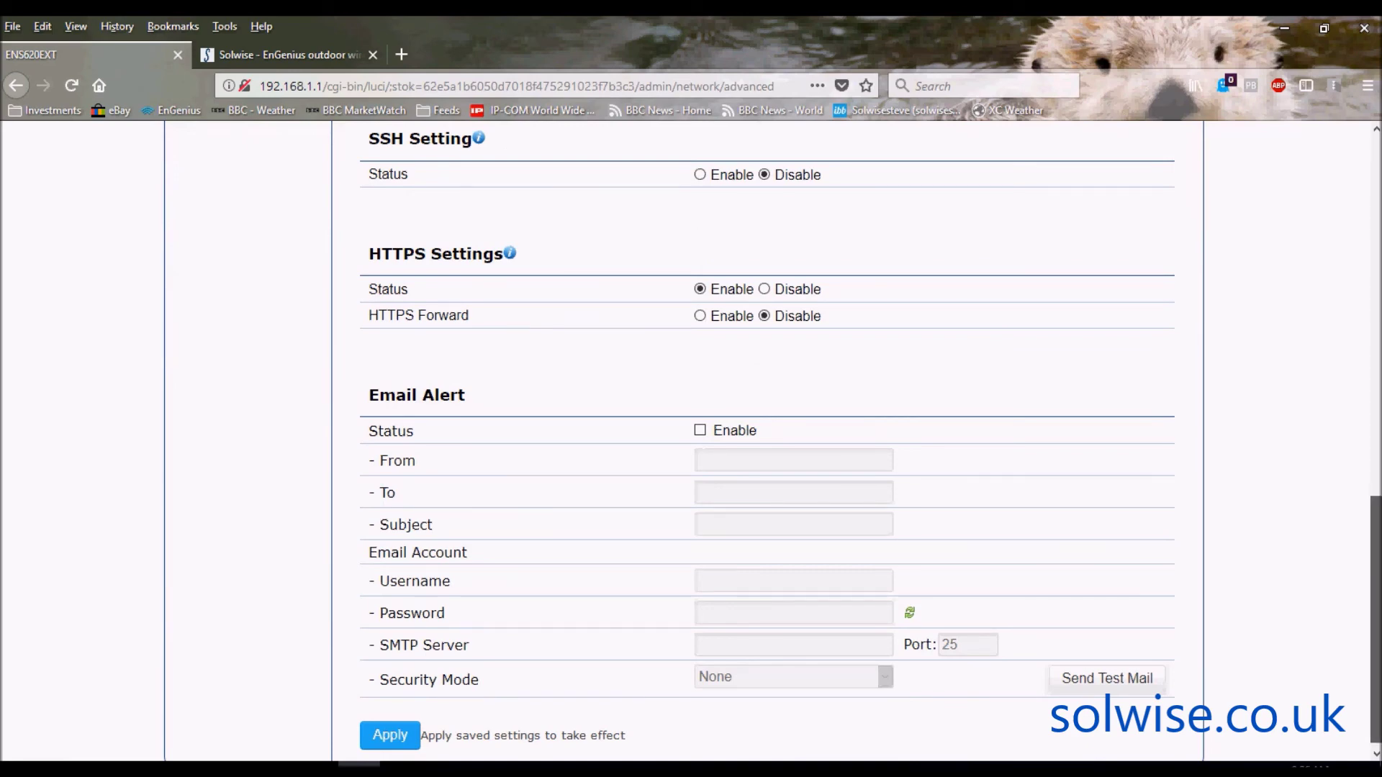
scroll(766, 439, up, 10)
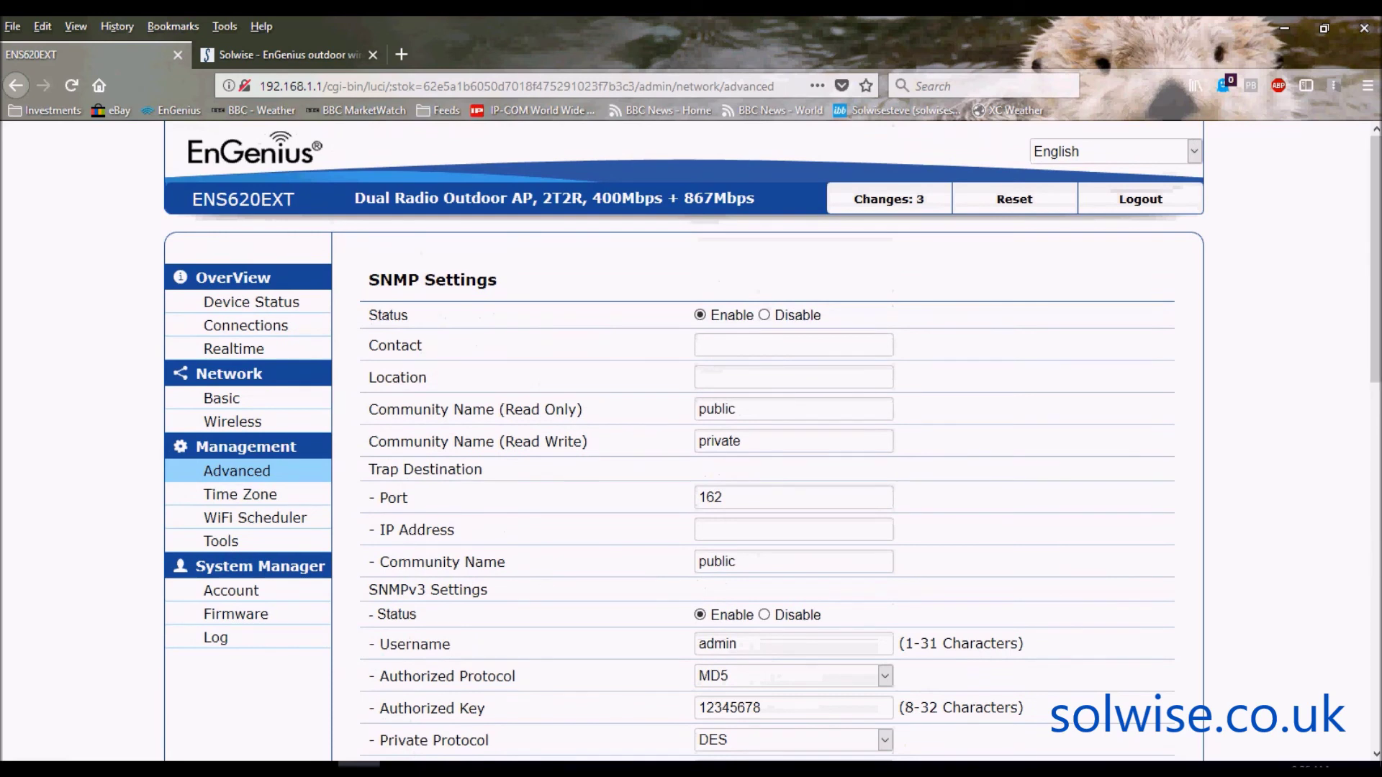
click(236, 497)
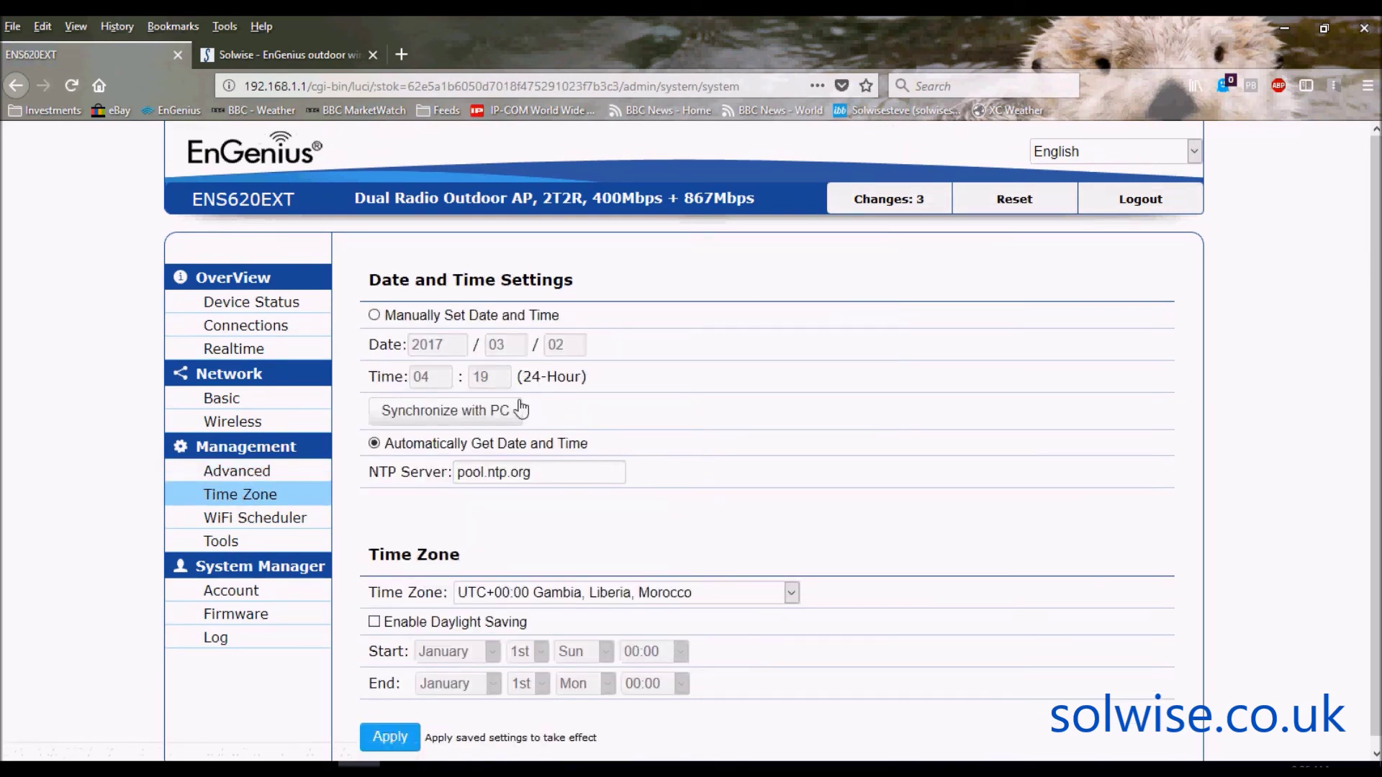
- Open the WiFi Scheduler page and scroll down to its weekly Schedule Table
click(263, 521)
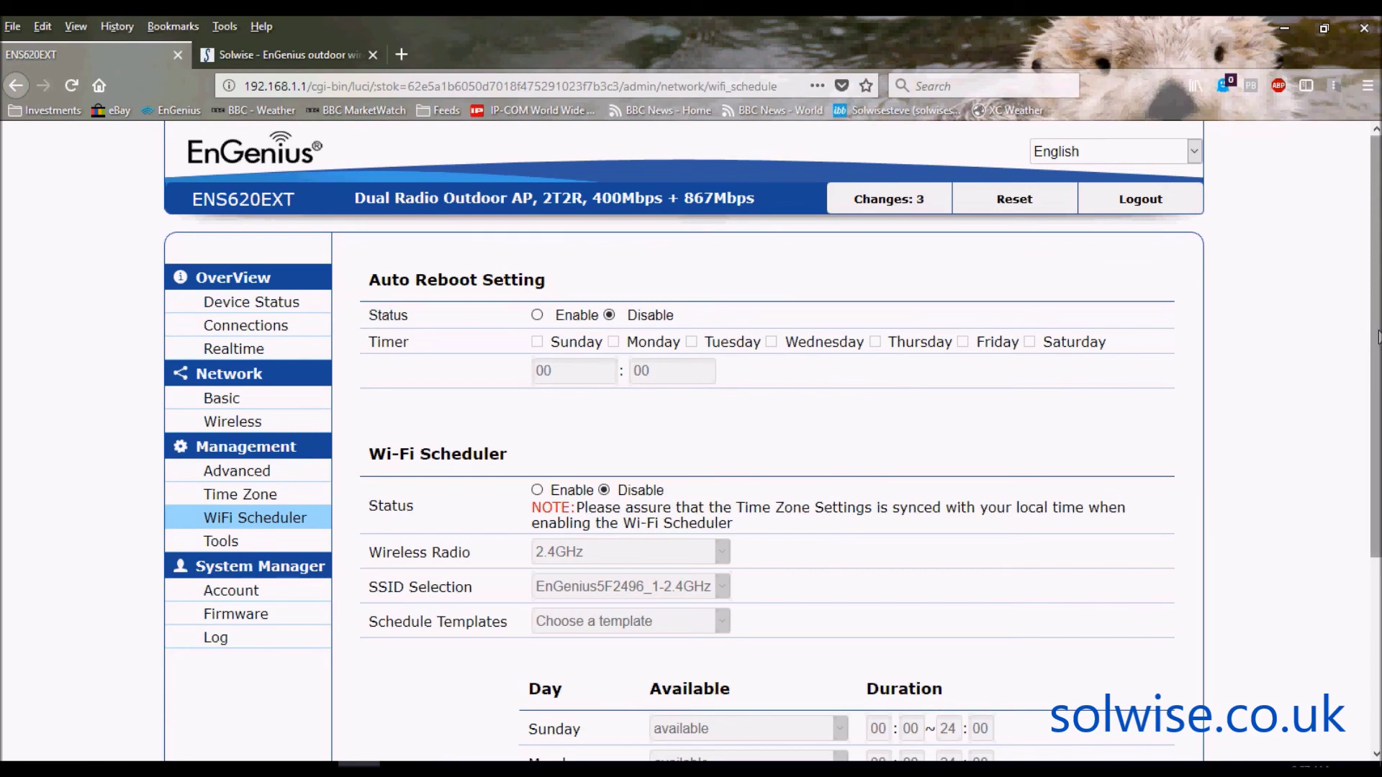
drag(1377, 336, 1378, 494)
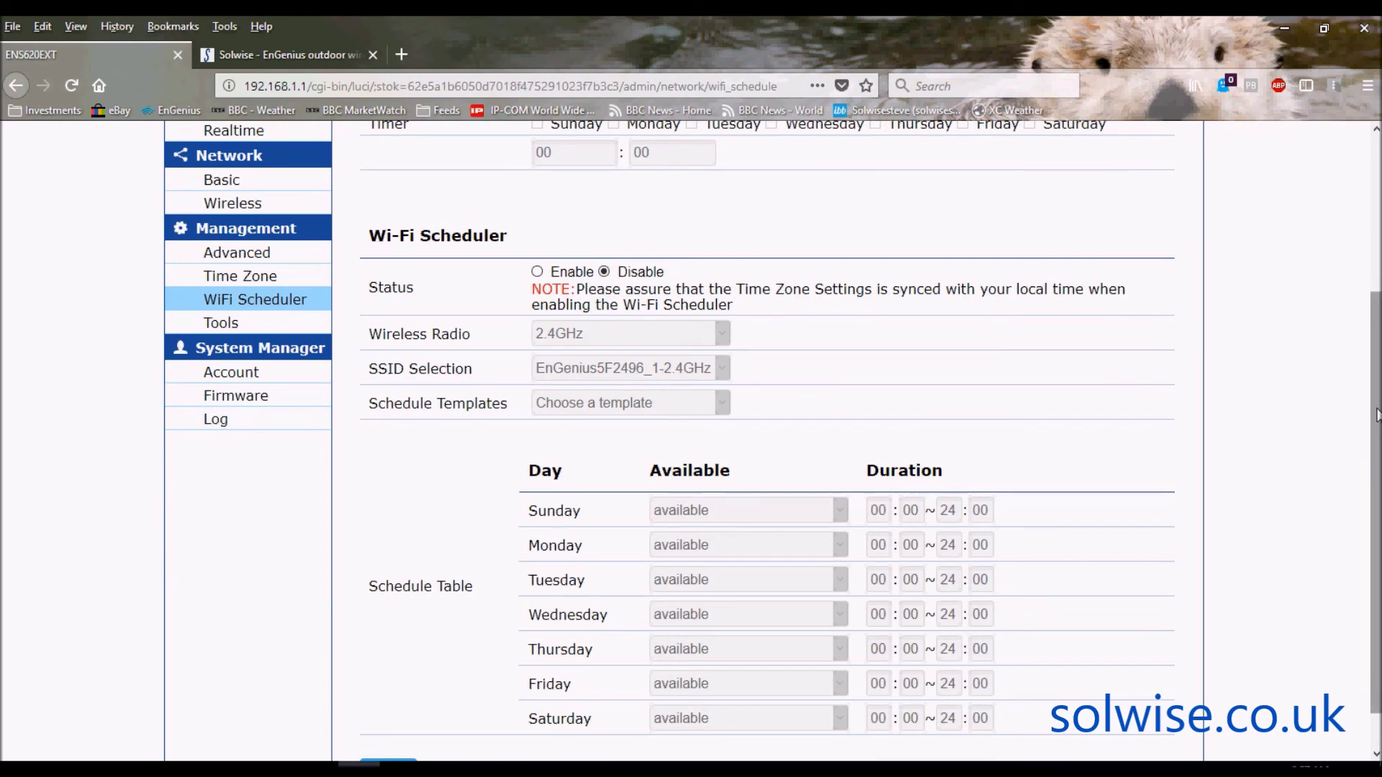
drag(1375, 418, 1376, 334)
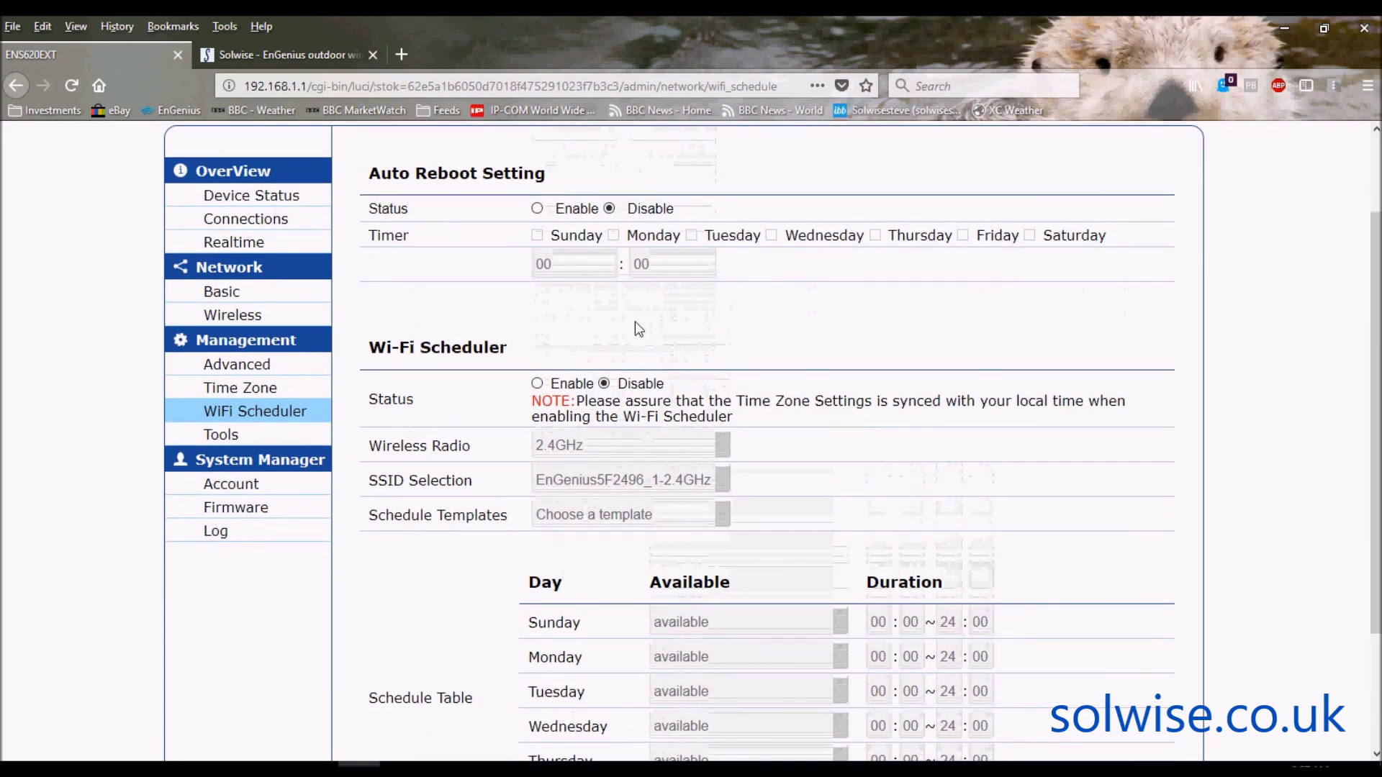
- Tour the Tools, Account, Firmware and Log pages, then return to Wireless settings
click(234, 435)
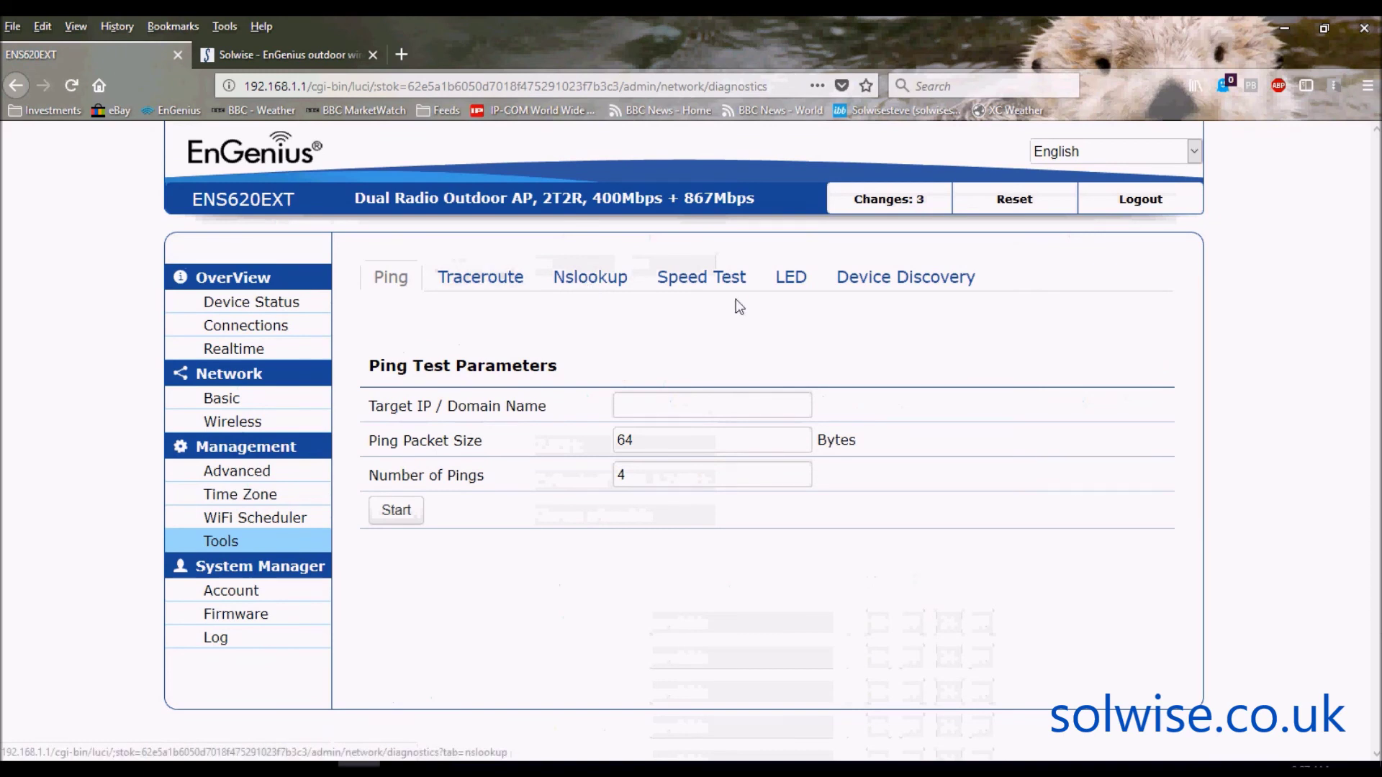
click(231, 591)
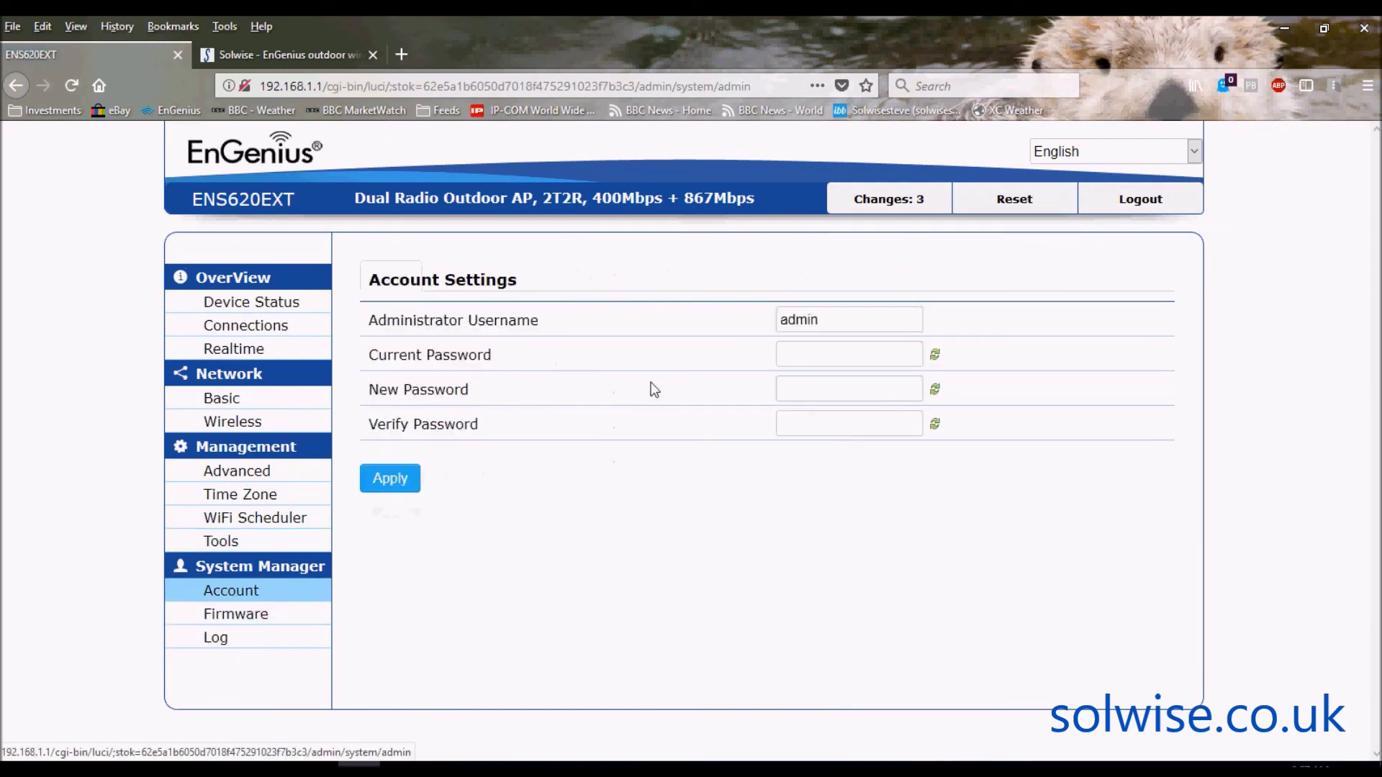
click(232, 624)
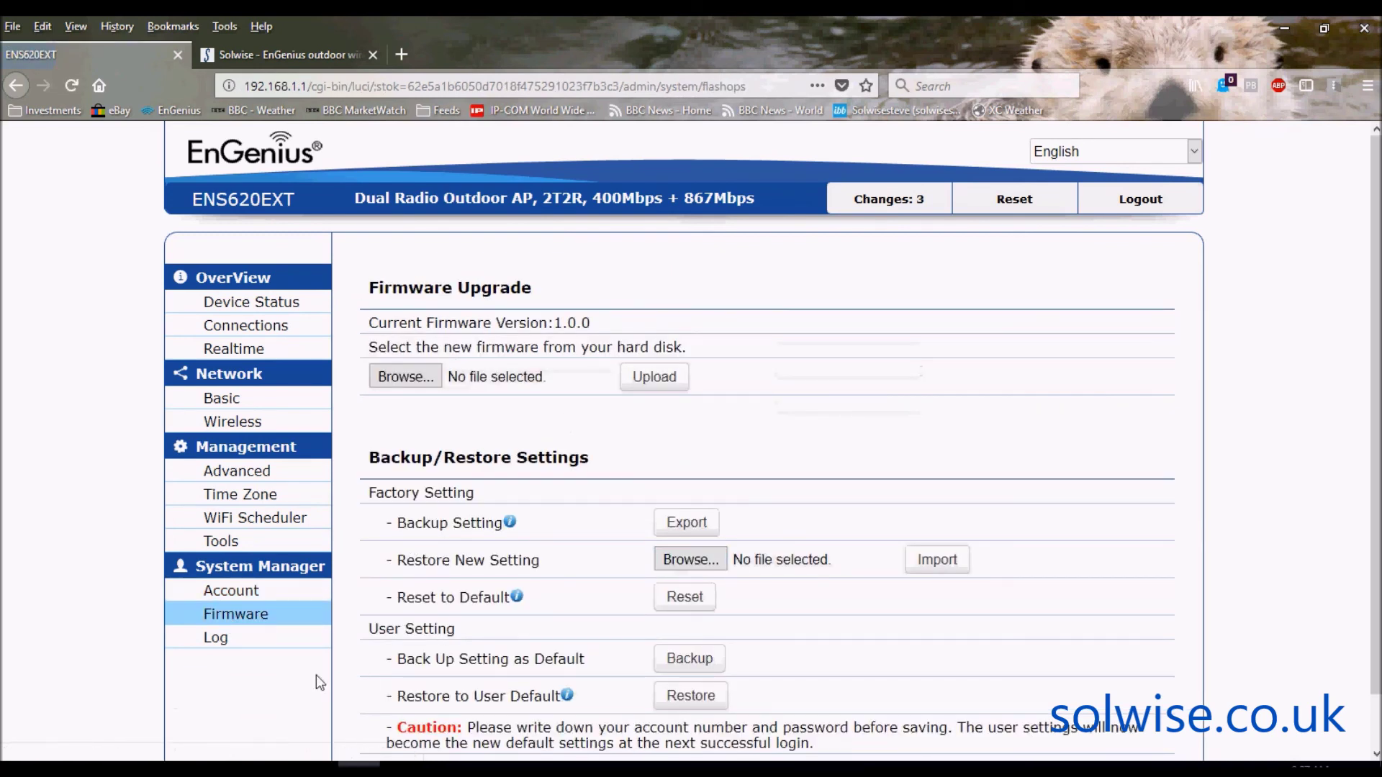
click(223, 642)
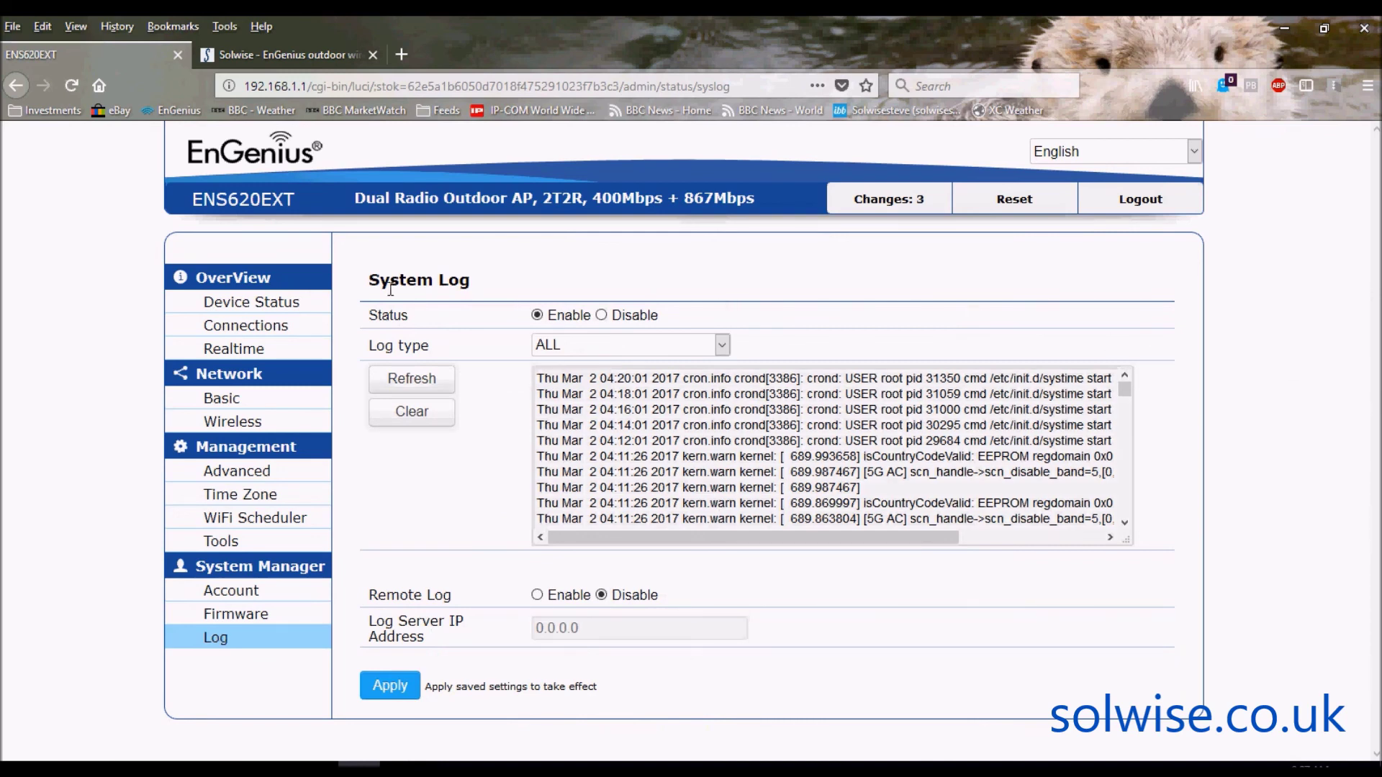
click(238, 424)
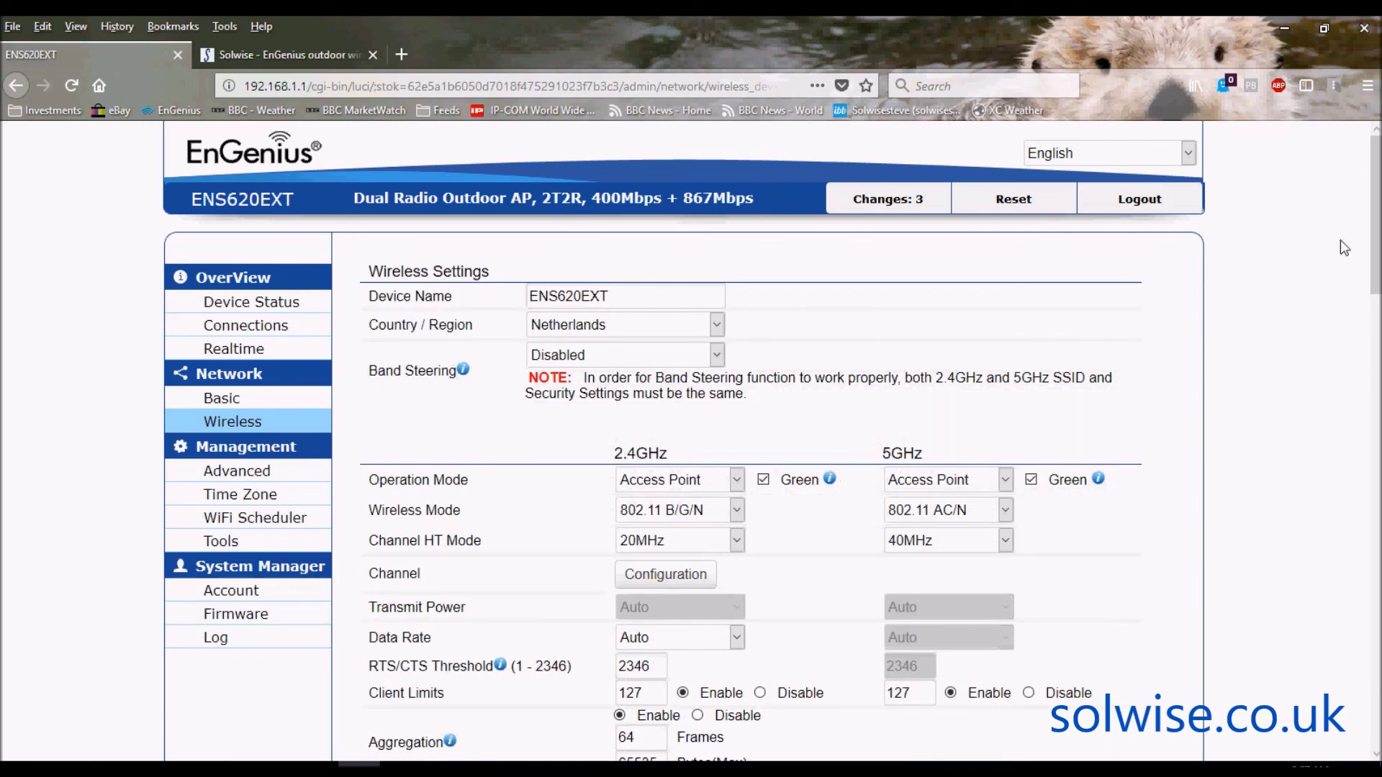
- Scroll the Wireless Settings page to the bottom and back up to the top
drag(1374, 241, 1375, 695)
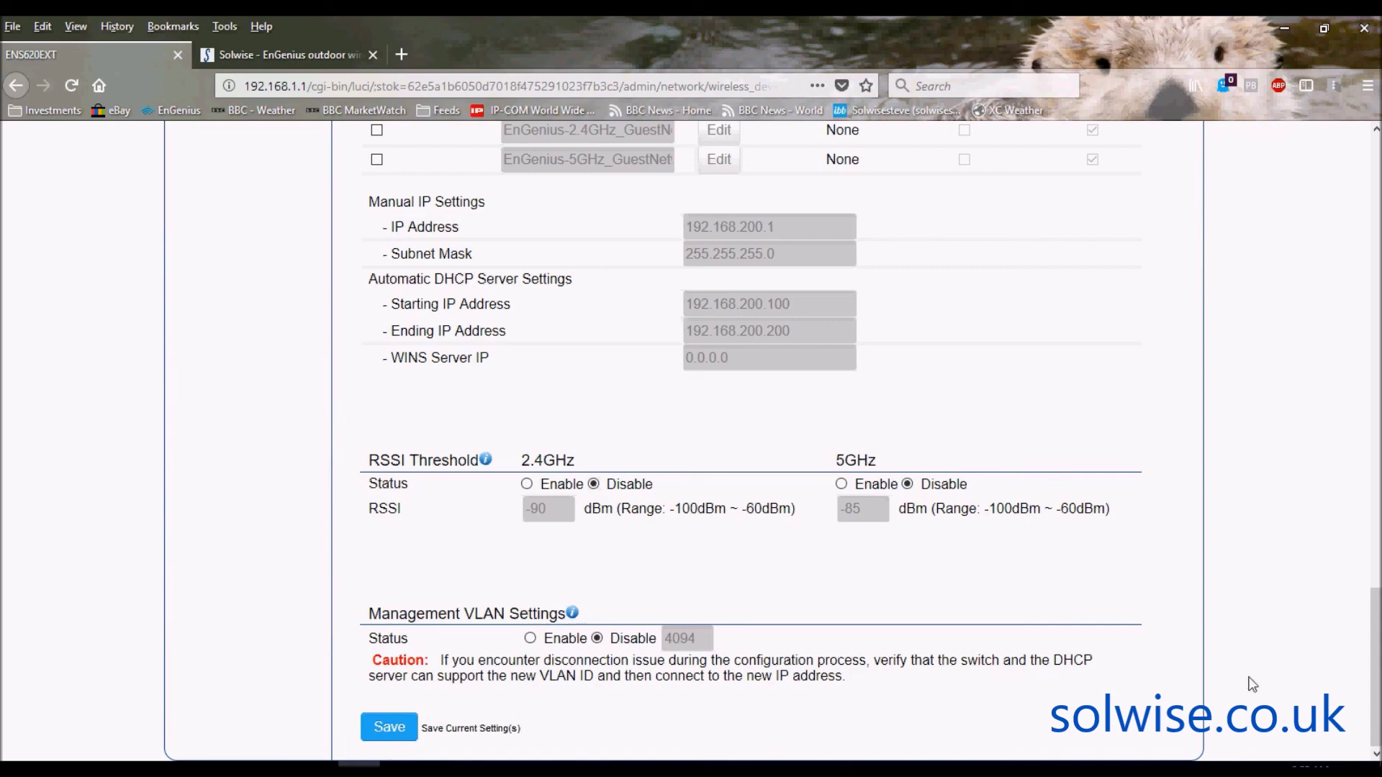
drag(1374, 701, 1373, 250)
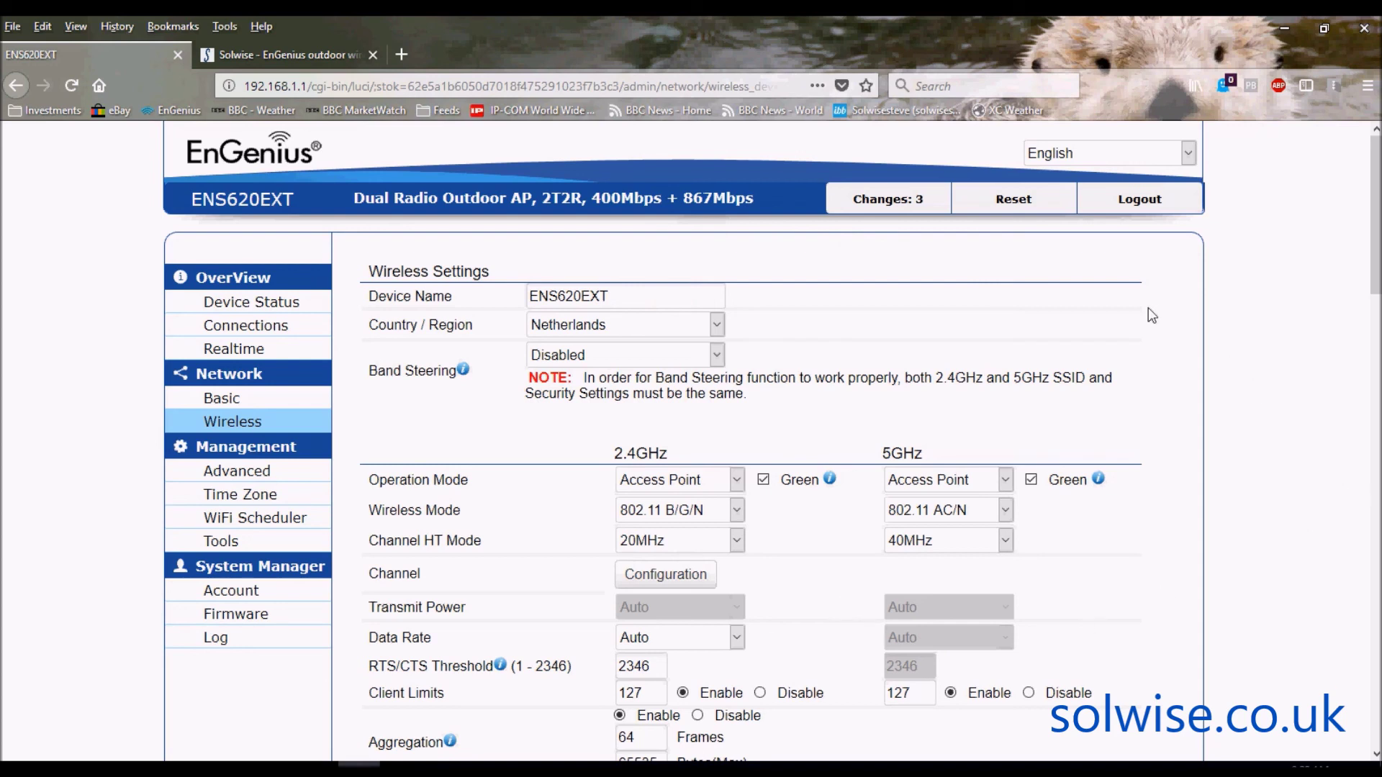
- Open the Changes: 3 list to review pending wireless changes, including wifi1 channel 100
click(881, 205)
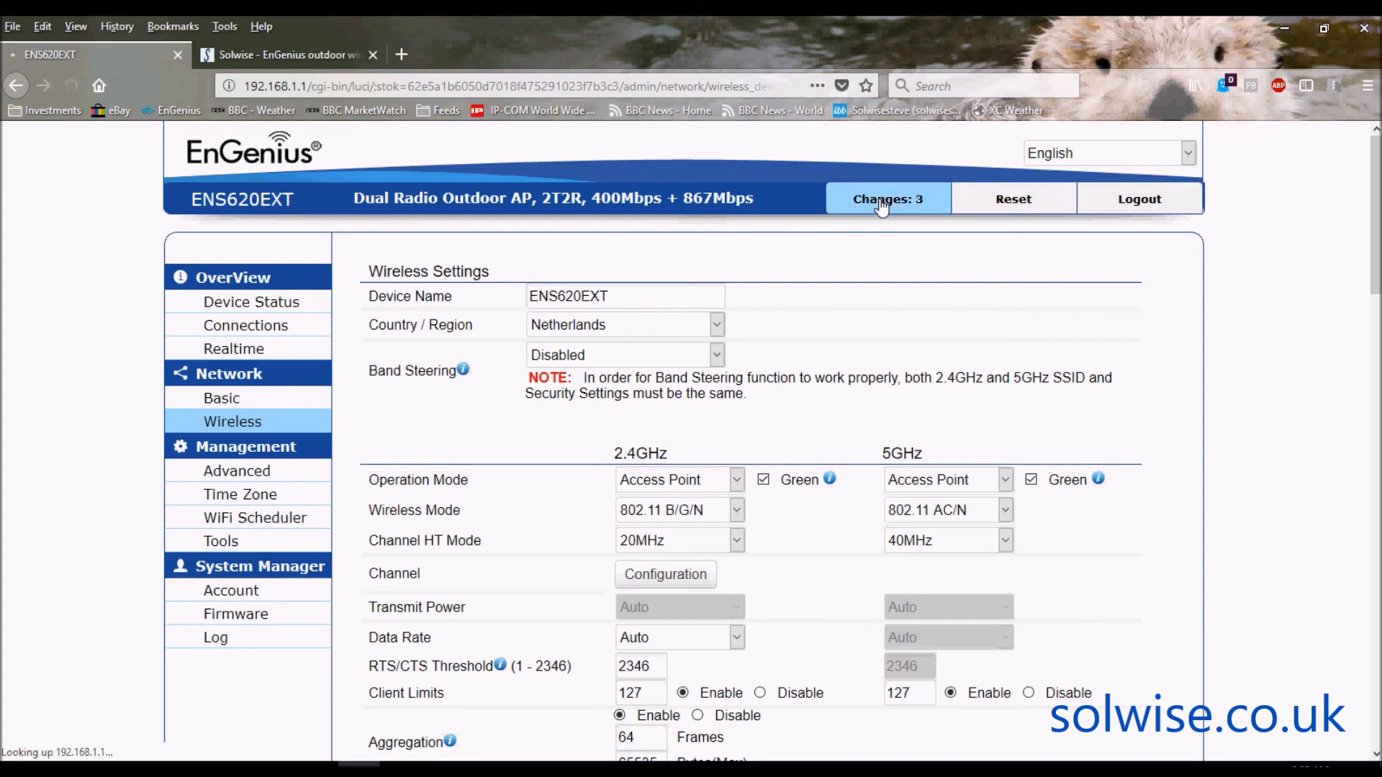